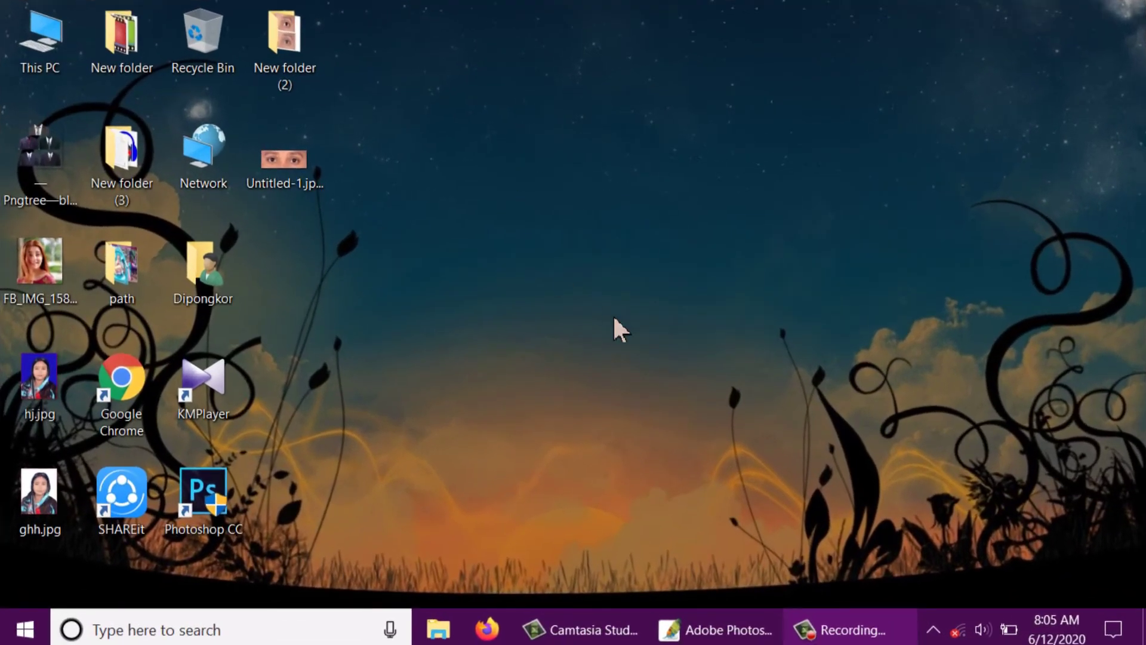
Step: Restore the Adobe Photoshop window from the taskbar
left_click(725, 621)
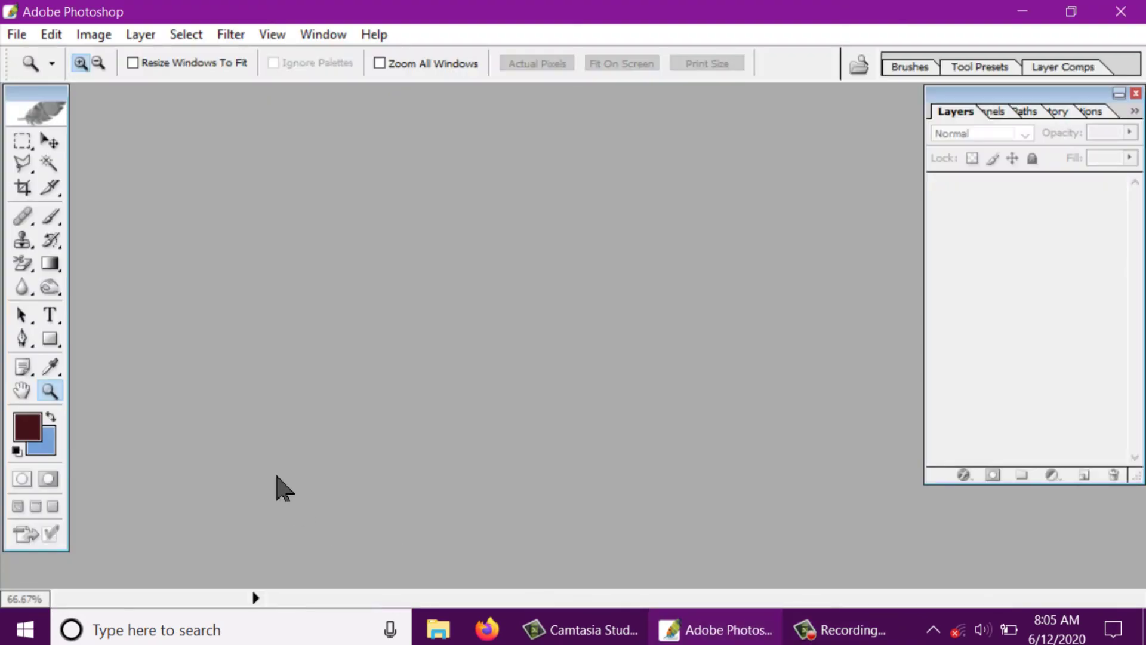
Step: Open the eyes photo Untitled-1.jpgrfg.jpg
left_click(16, 34)
key("Escape")
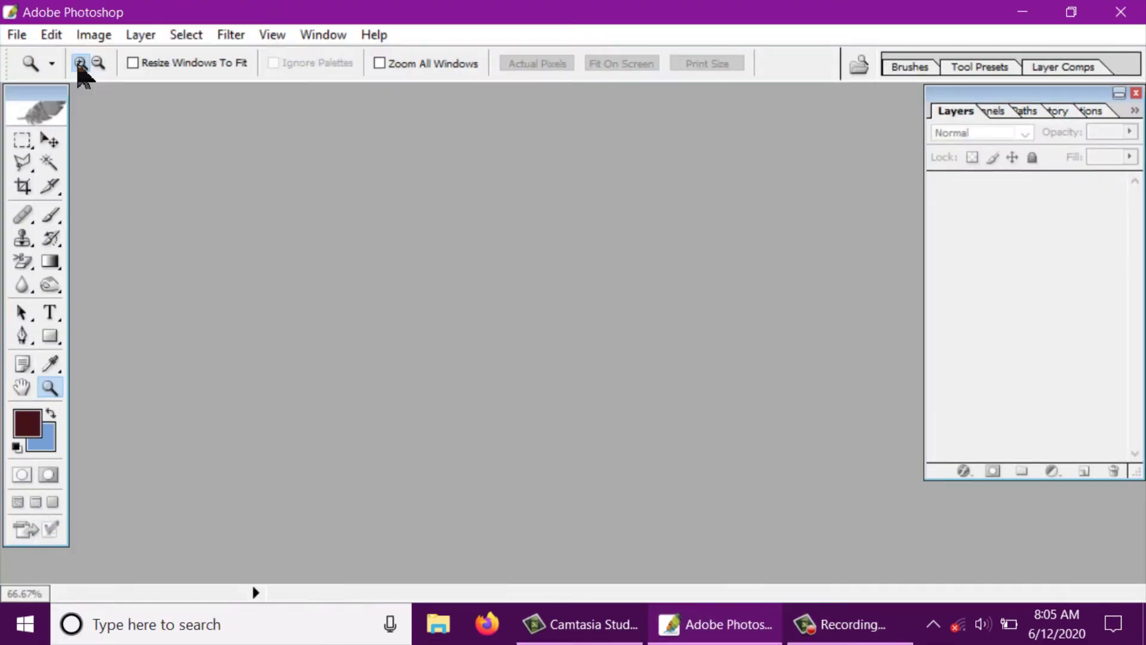
key("ctrl+o")
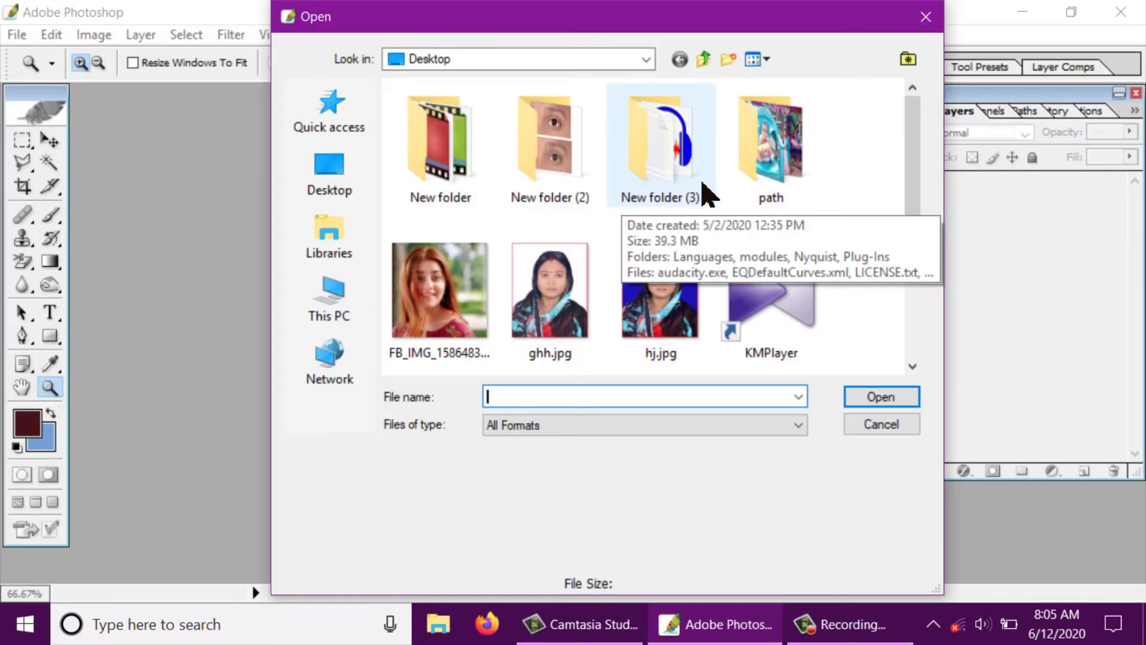
left_click_drag(912, 172, 908, 268)
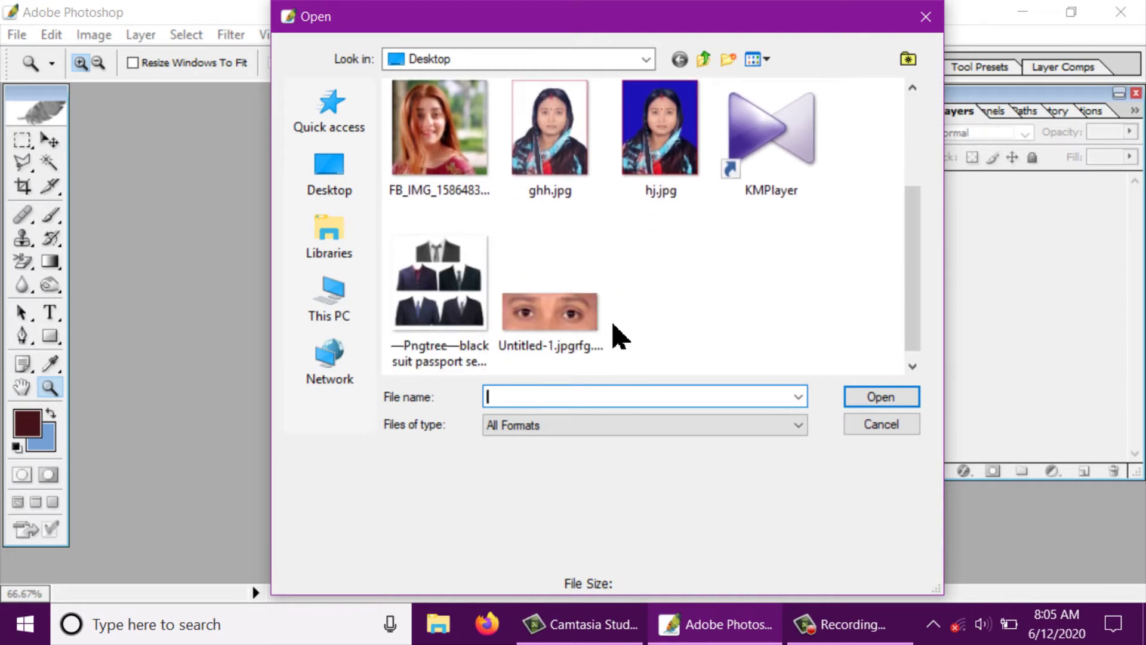
left_click(546, 316)
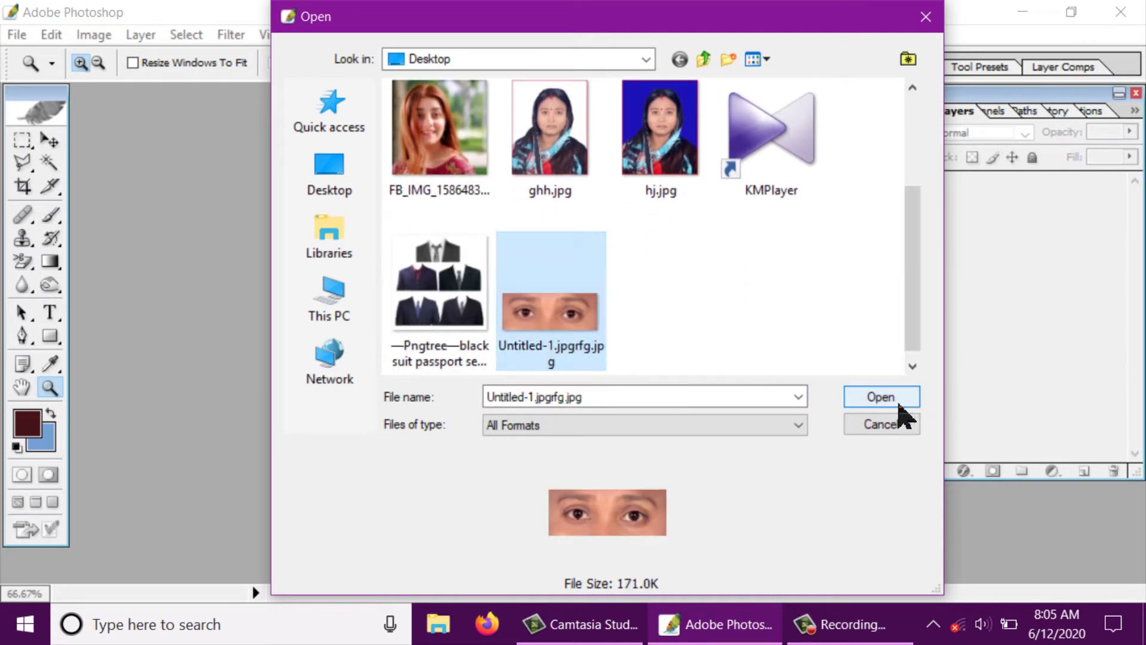
left_click(898, 403)
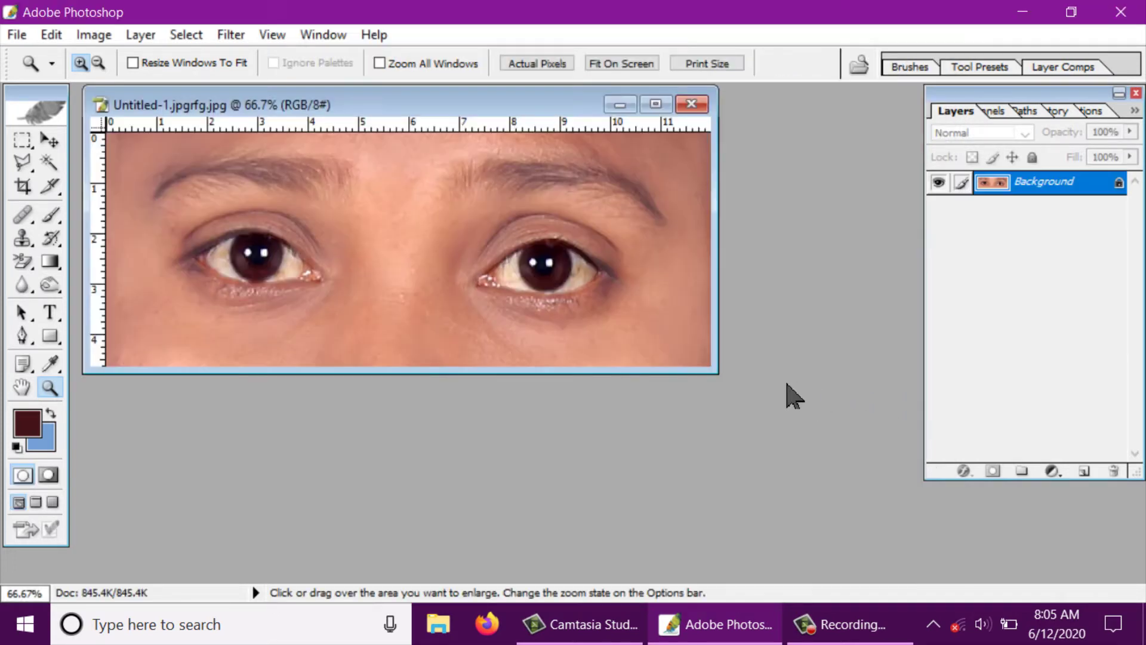
Step: Maximize the photo window and zoom in to 200% on the left eye
left_click(655, 105)
left_click_drag(639, 435, 276, 276)
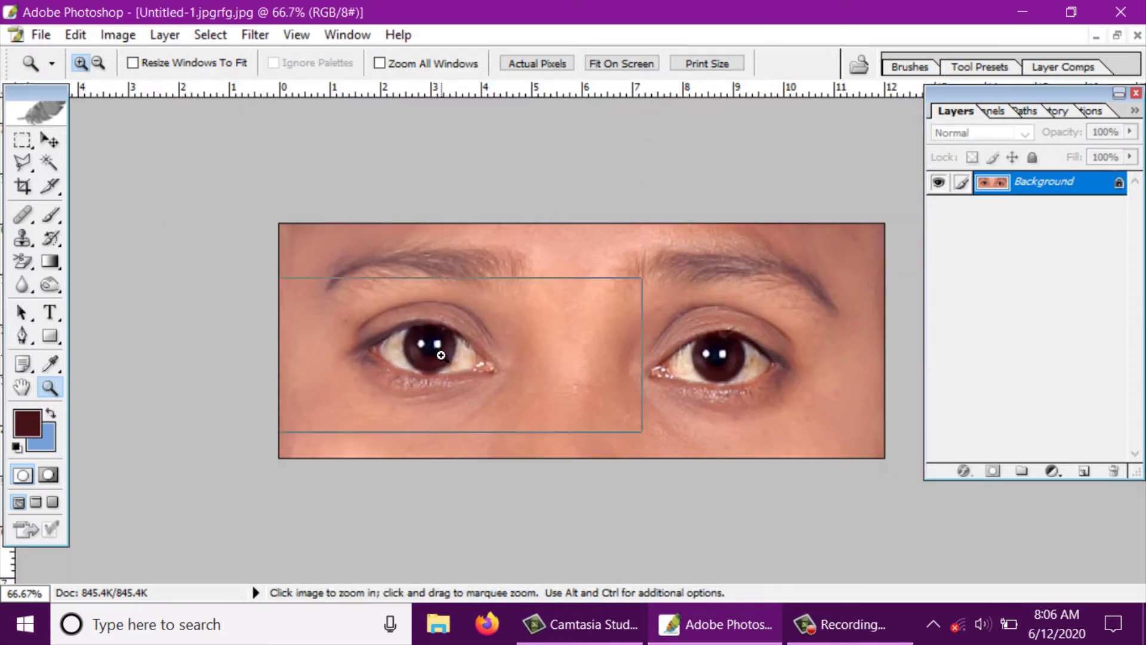
left_click(384, 353)
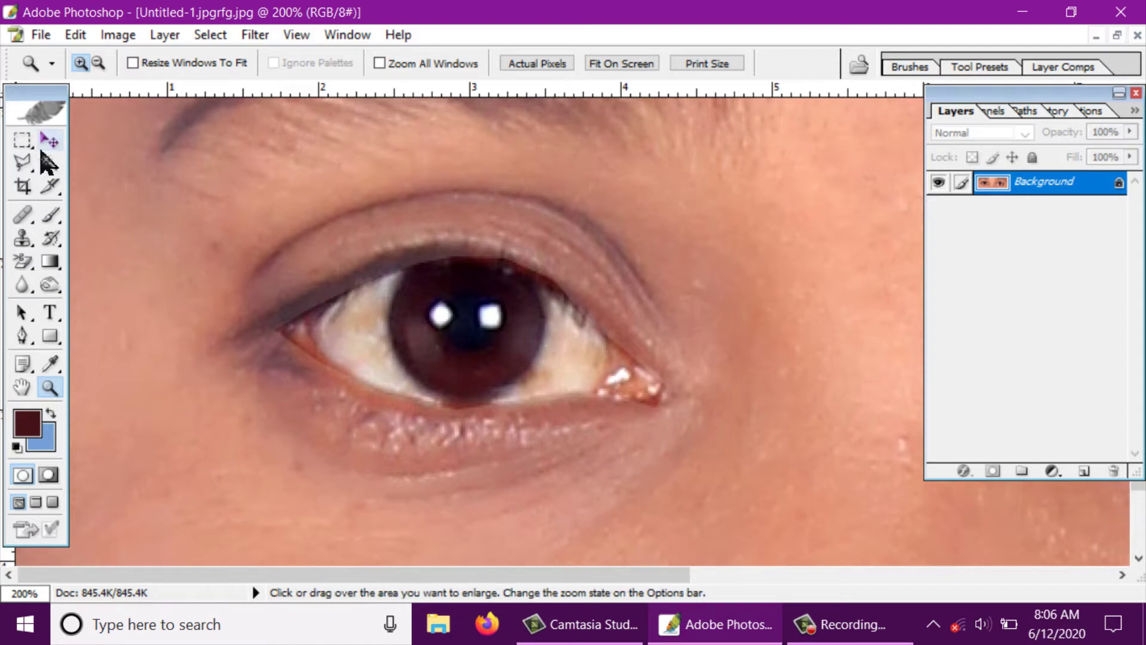
Step: Trace a closed Polygonal Lasso selection around the left eye's white and iris
left_click(50, 141)
left_click(34, 166)
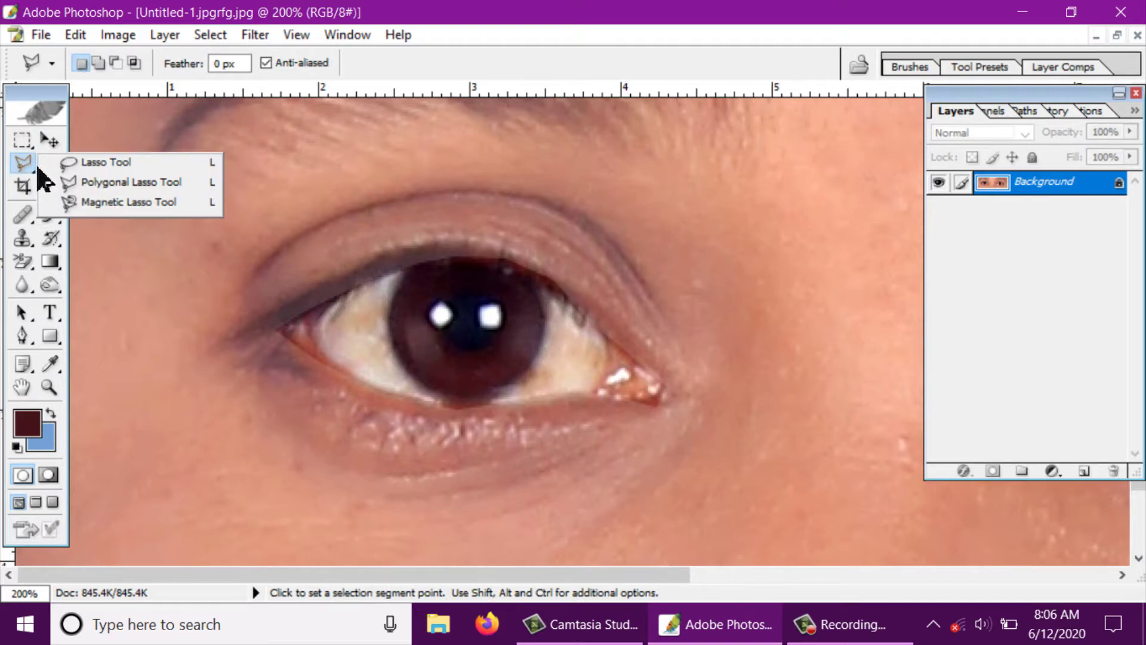
left_click(95, 182)
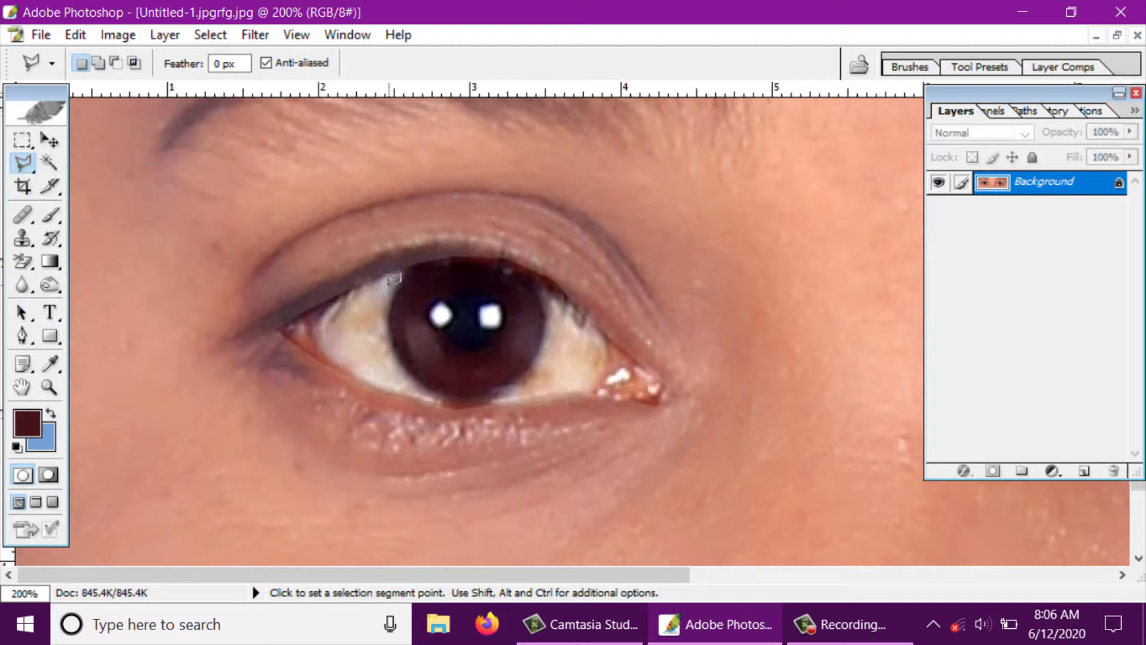
left_click(309, 328)
left_click(430, 259)
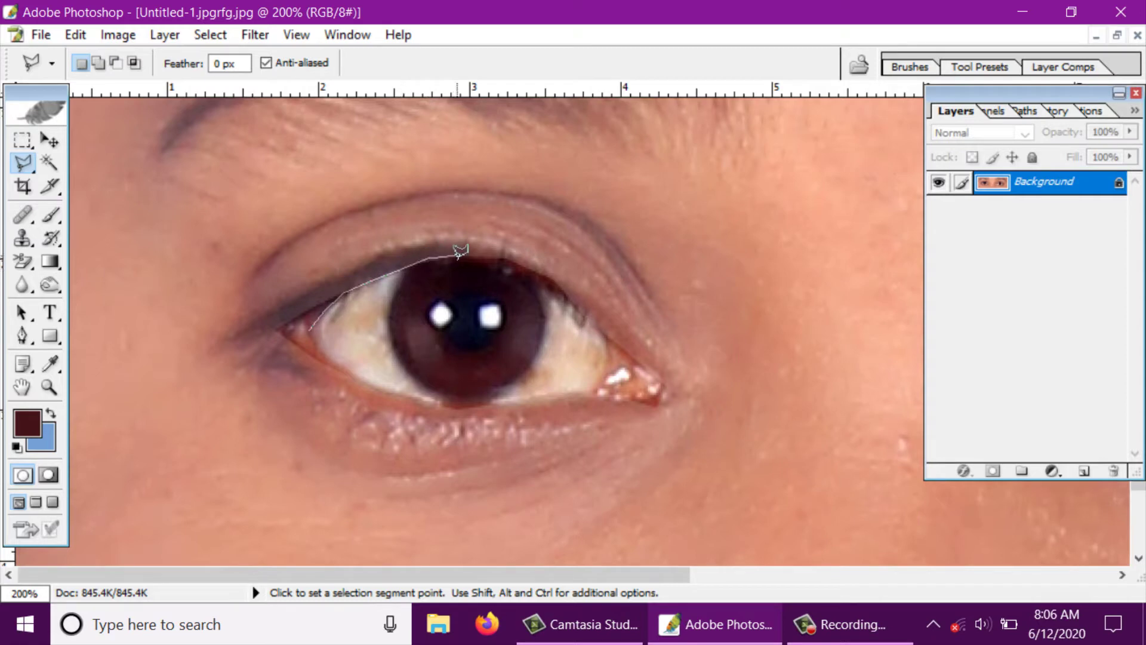
left_click(467, 256)
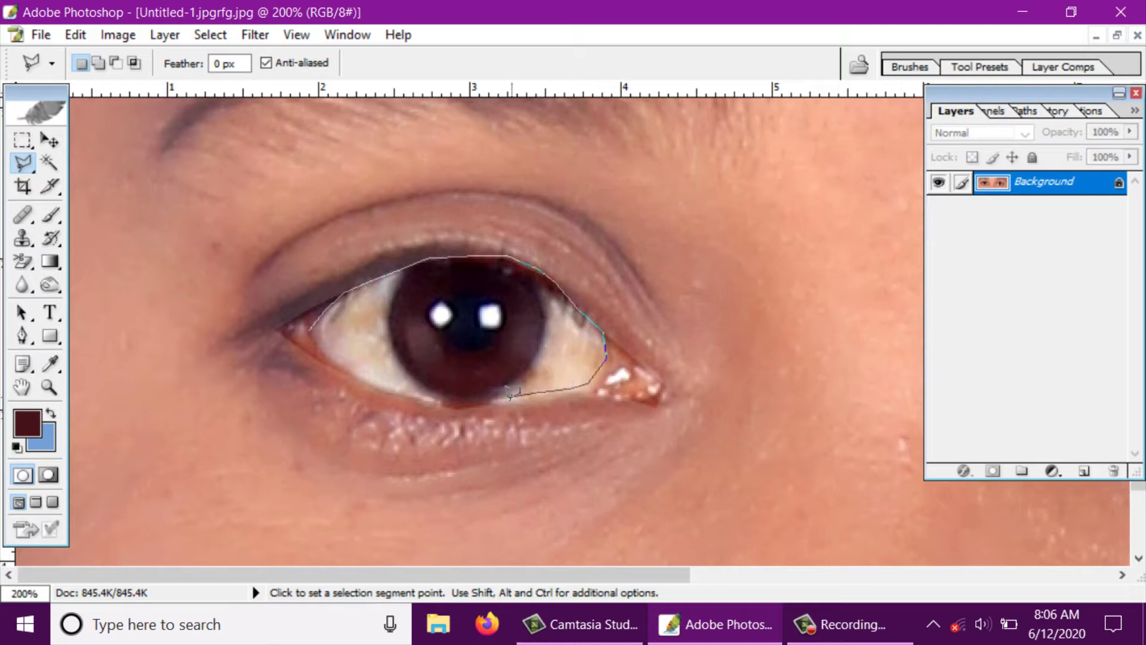
left_click(488, 397)
left_click(396, 388)
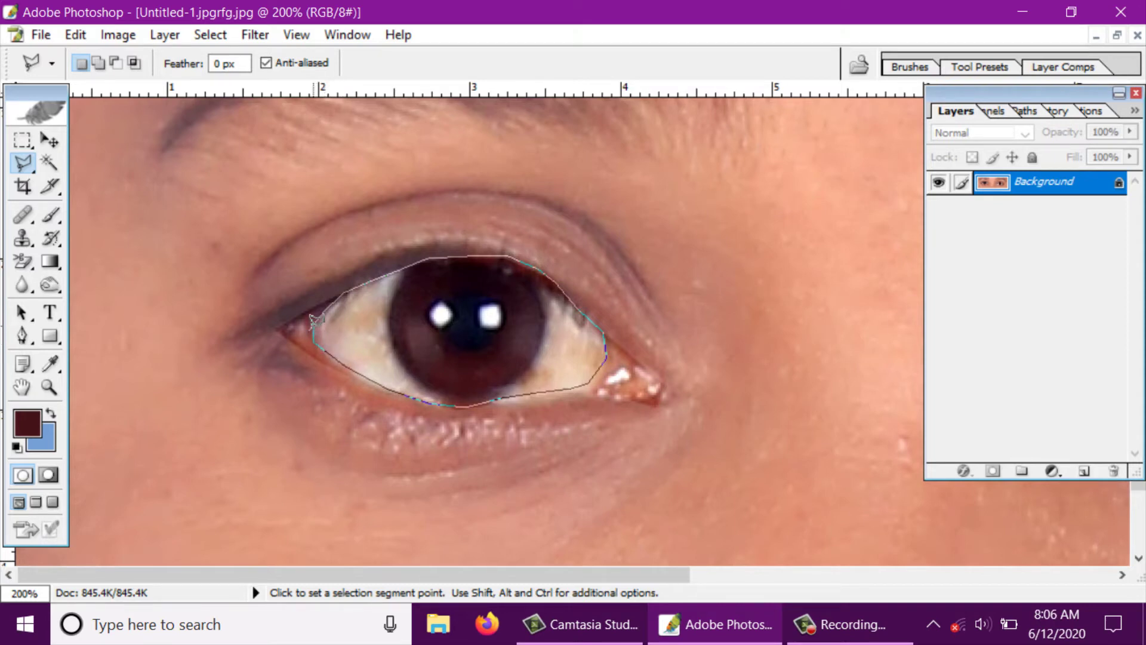
left_click(312, 318)
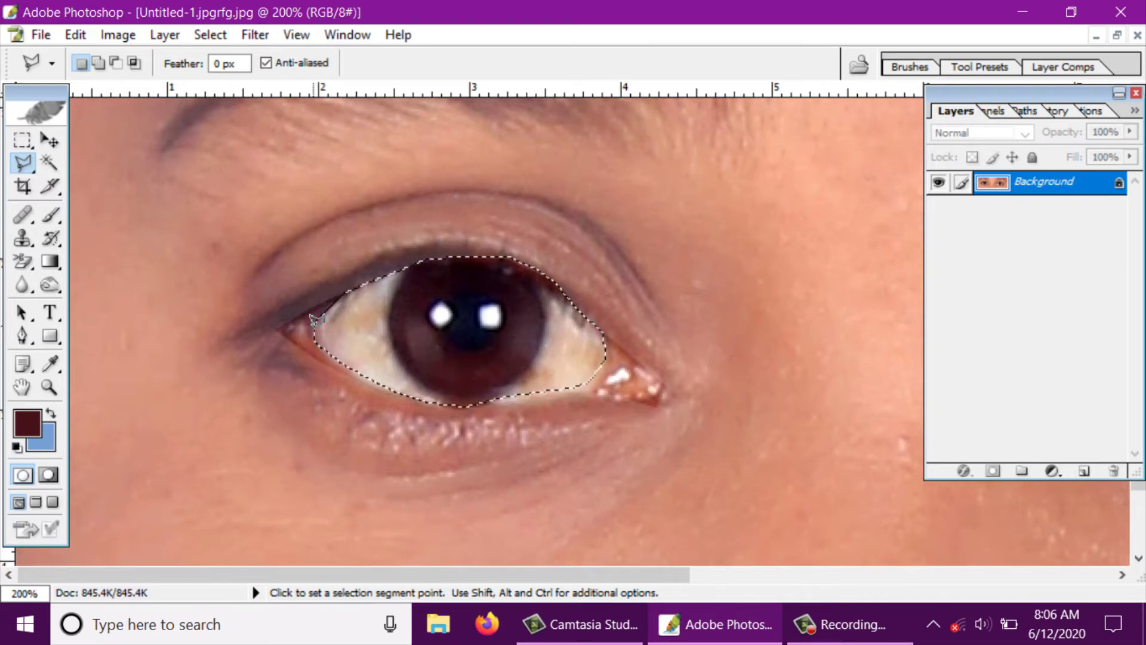
left_click(98, 63)
Step: Add the right eye to the selection with the Magnetic Lasso, then zoom out to 66.7%
left_click_drag(573, 295, 191, 287)
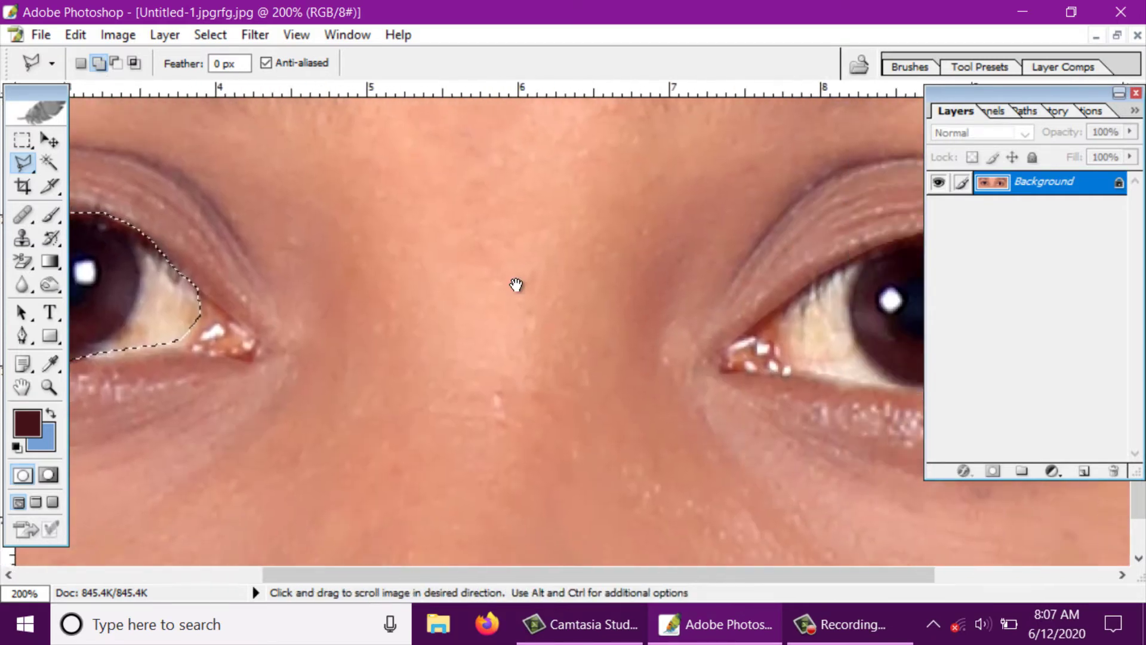
left_click_drag(517, 287, 225, 261)
left_click(495, 332)
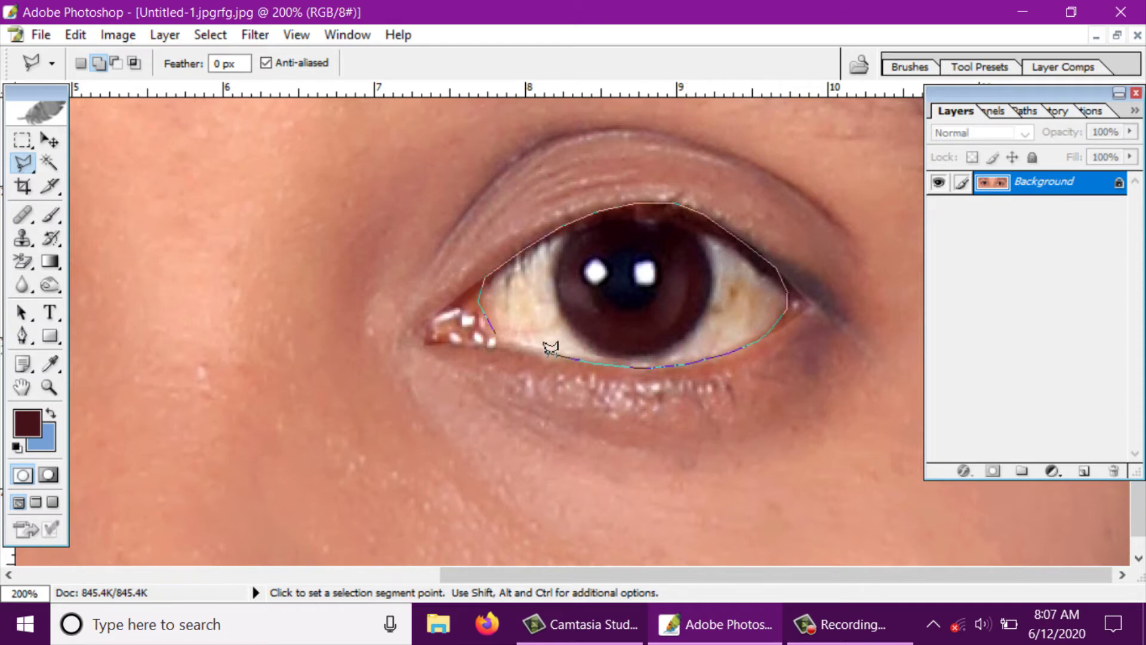
left_click(488, 318)
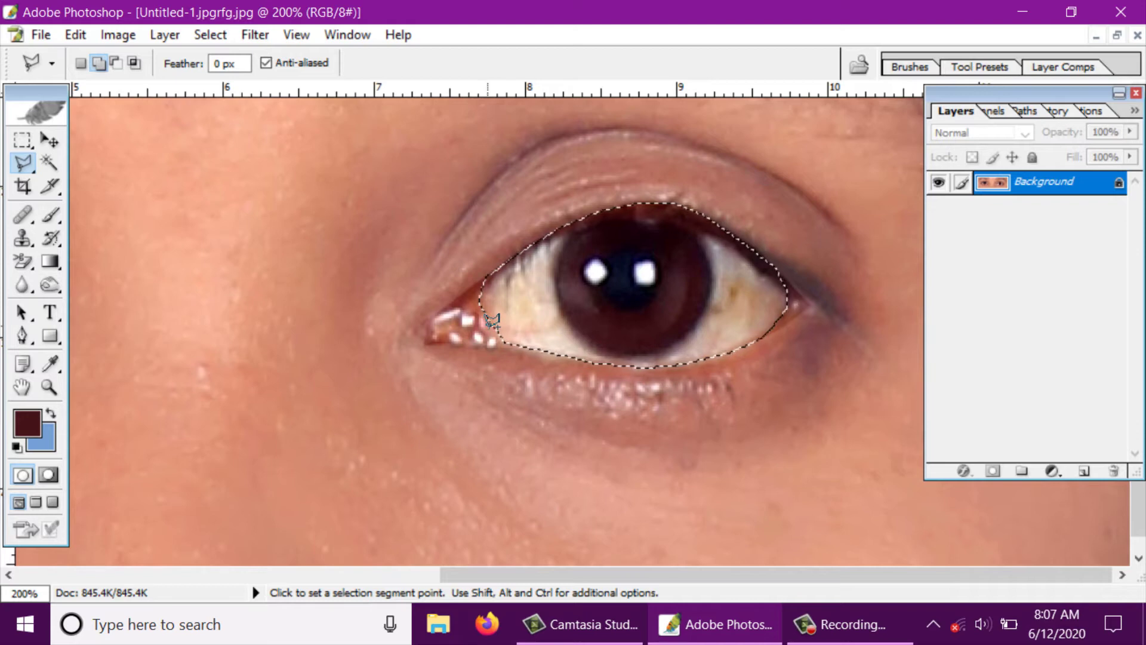
key("z")
left_click(475, 337, "alt")
left_click(476, 337, "alt")
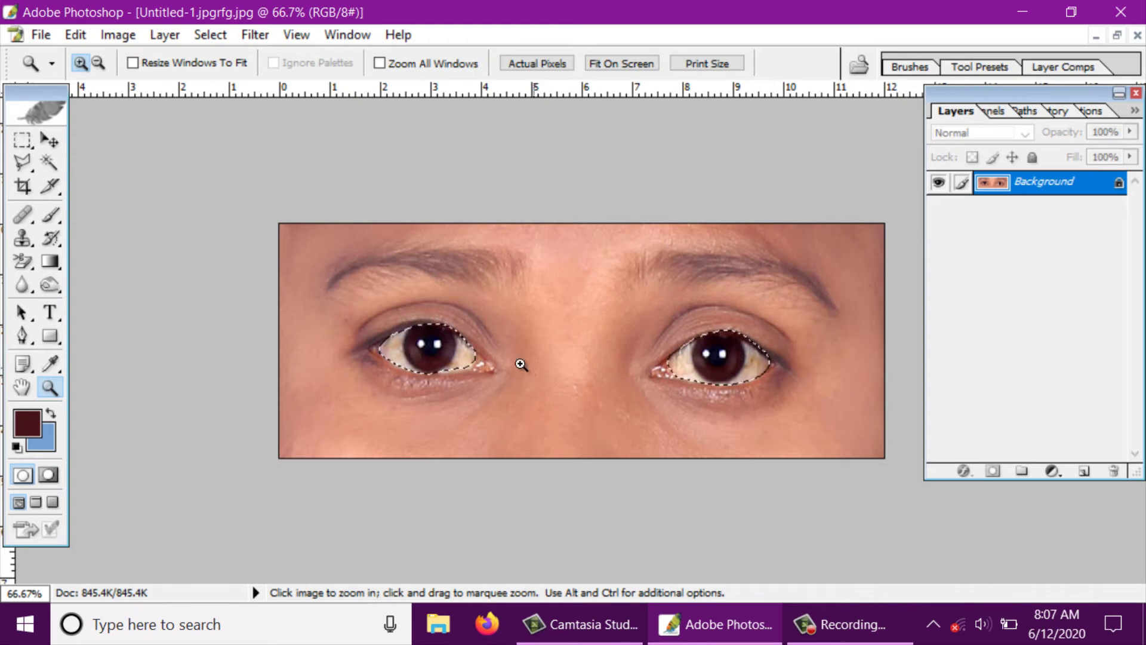
Step: Run Filter > DCE Tools > AutoEnhance on the eye selection
key("ctrl")
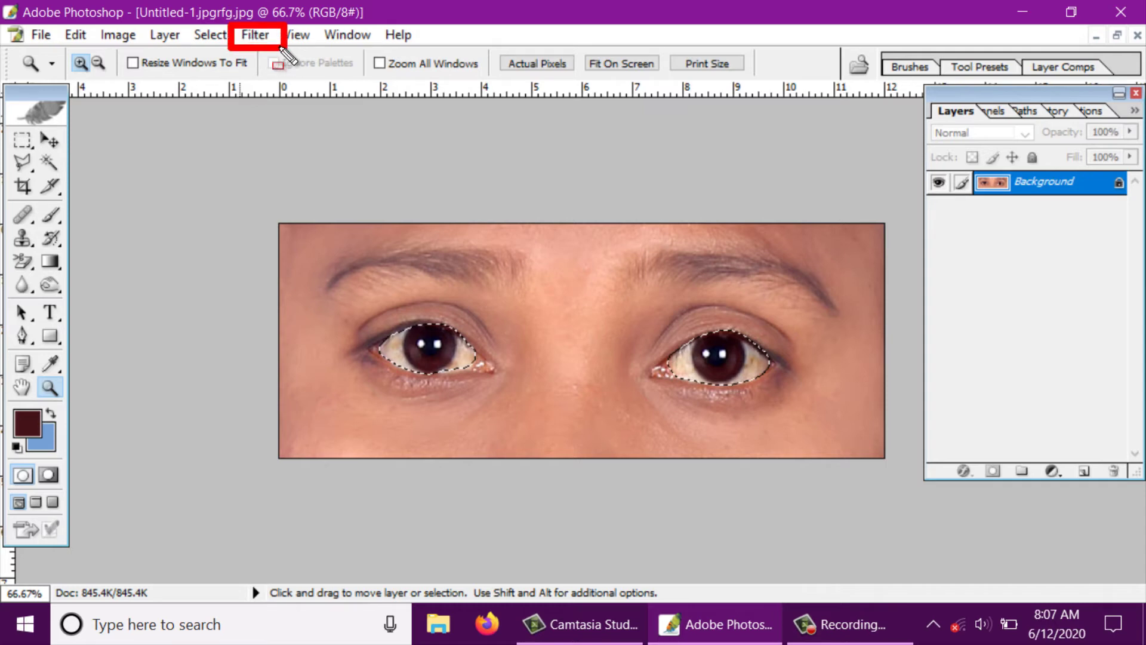
left_click(265, 41)
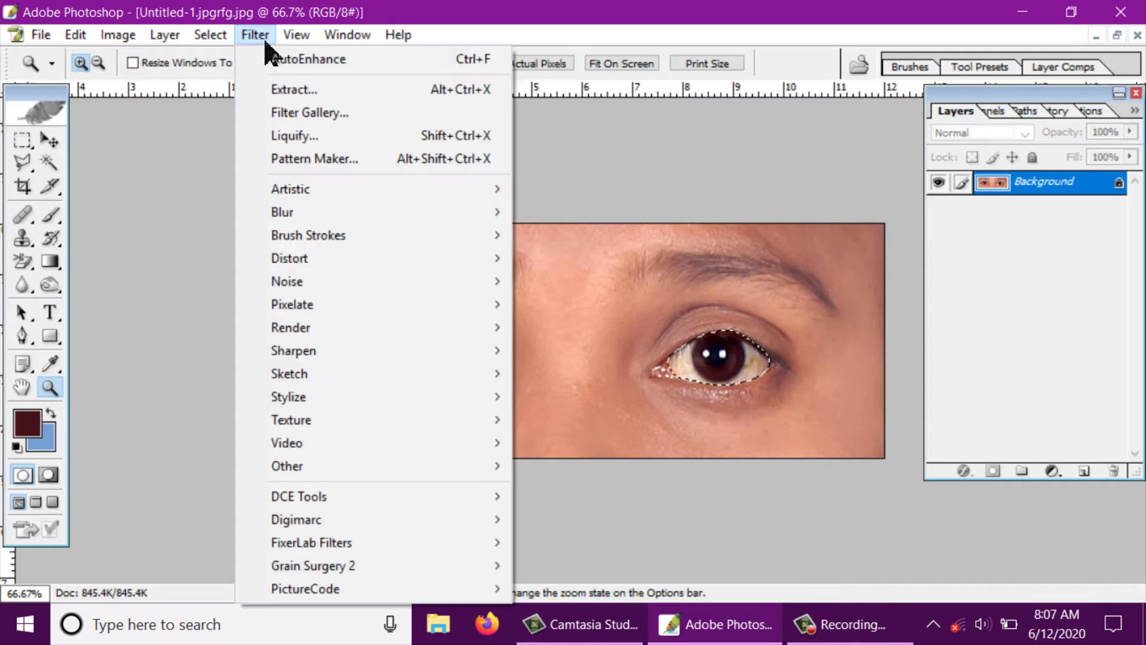
mouse_move(299, 496)
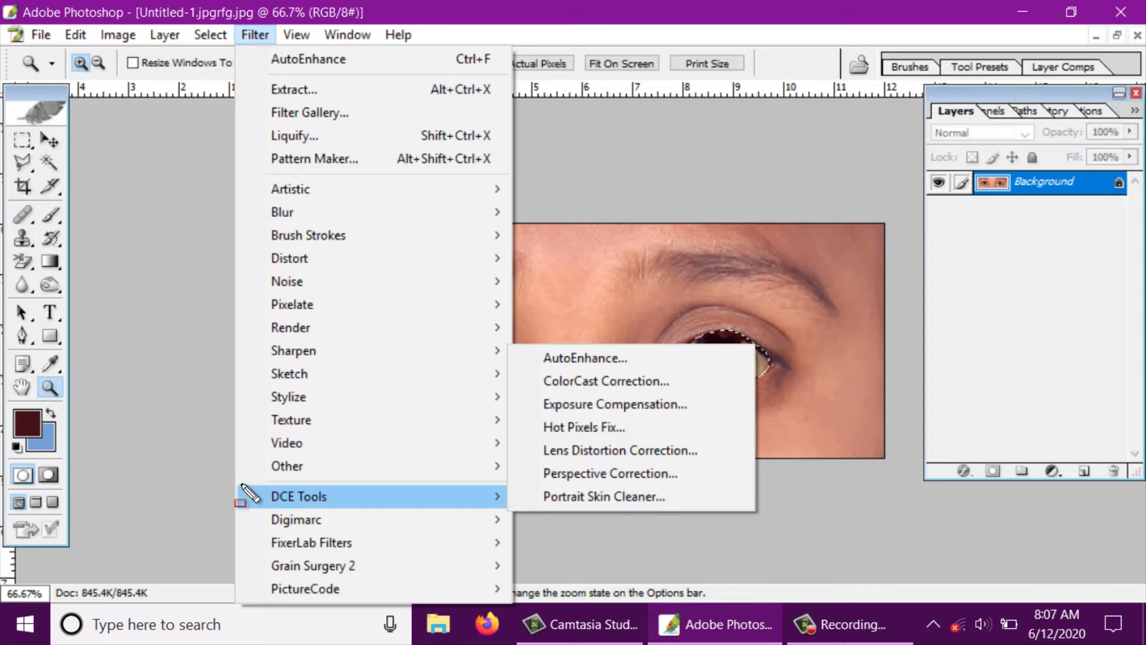
left_click_drag(242, 485, 422, 510)
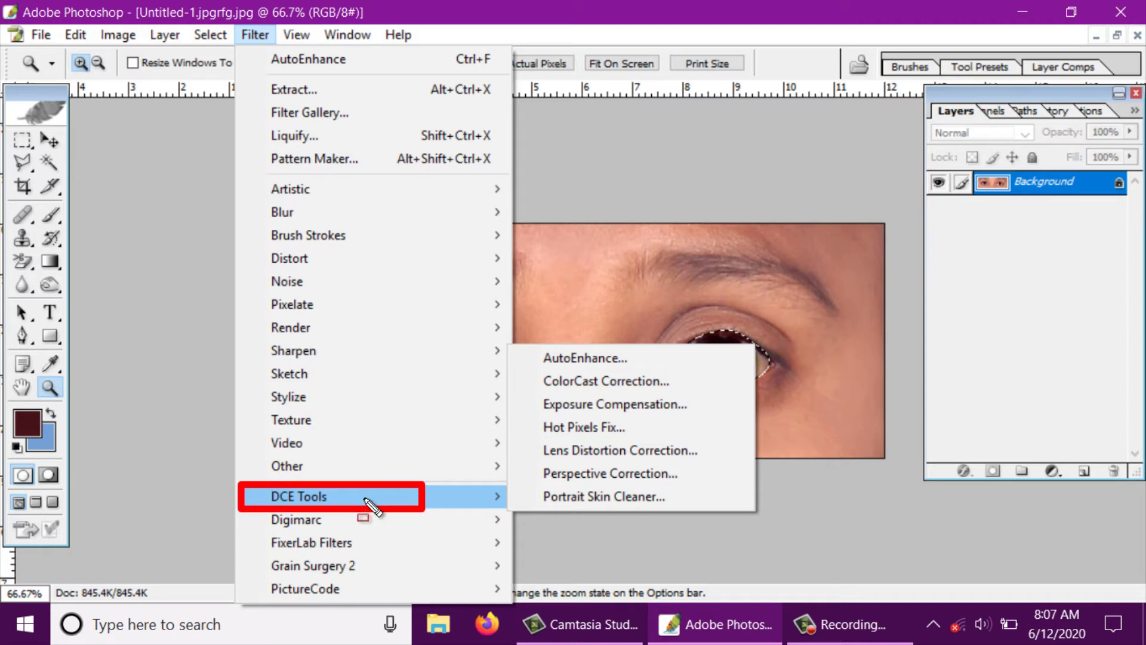
left_click_drag(525, 347, 643, 373)
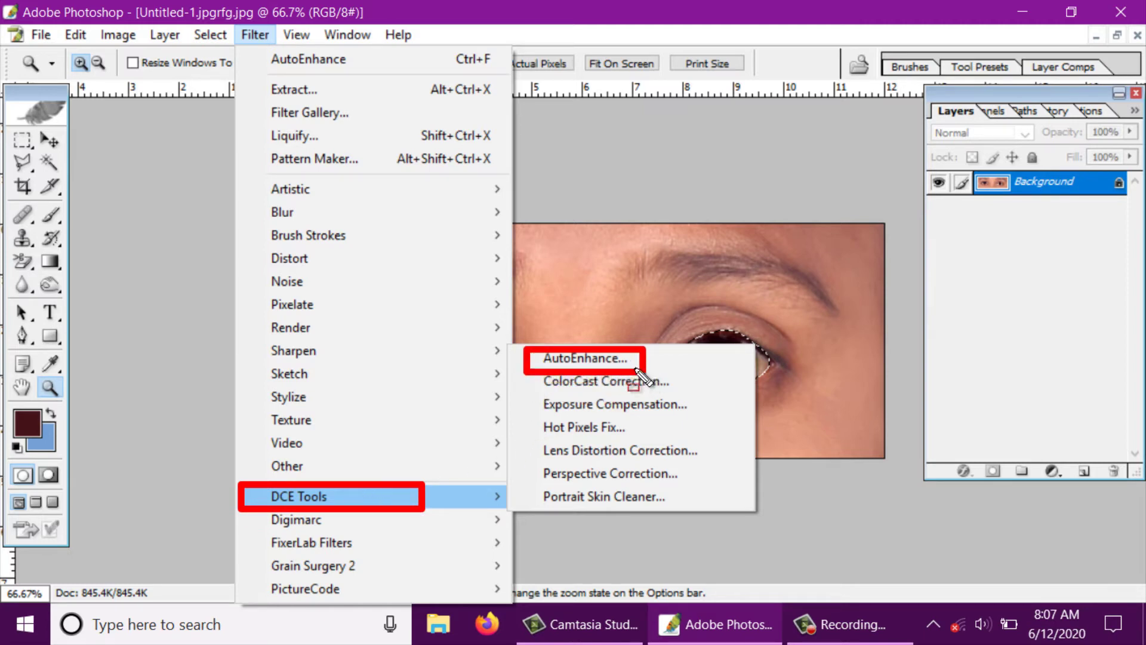
left_click(597, 363)
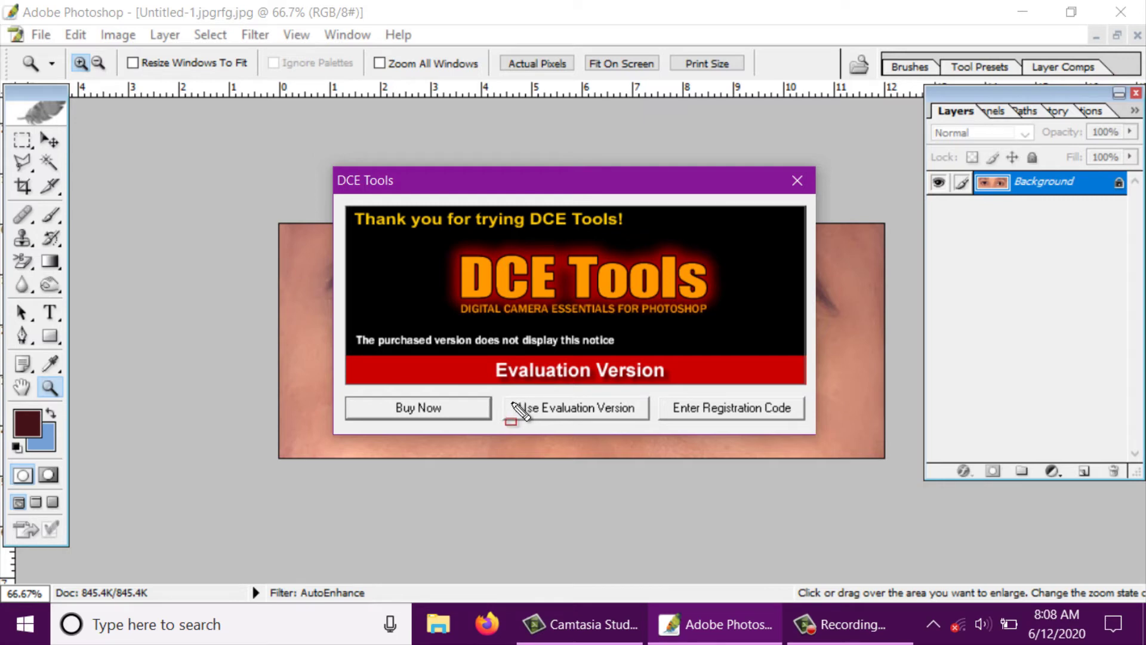
Step: Use the evaluation version, raise Auto Balance slightly, keep Color centred, and apply AutoEnhance
left_click_drag(499, 389, 654, 426)
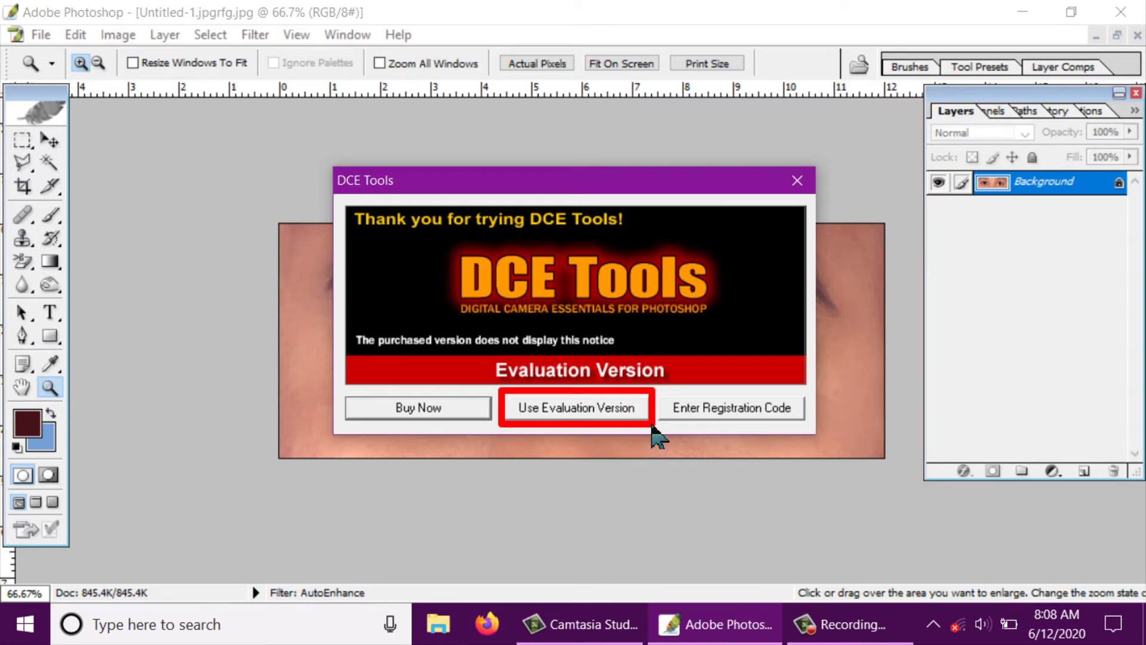
key("Escape")
left_click(610, 408)
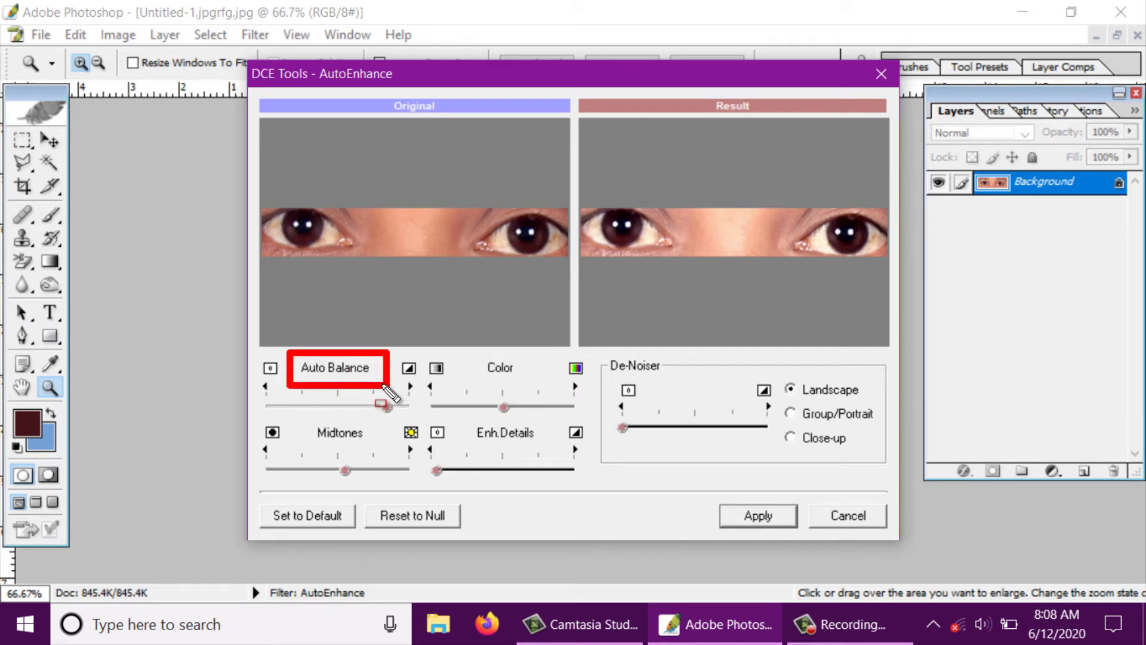
mouse_move(387, 406)
left_mouse_down()
mouse_move(398, 407)
mouse_move(379, 414)
left_mouse_up()
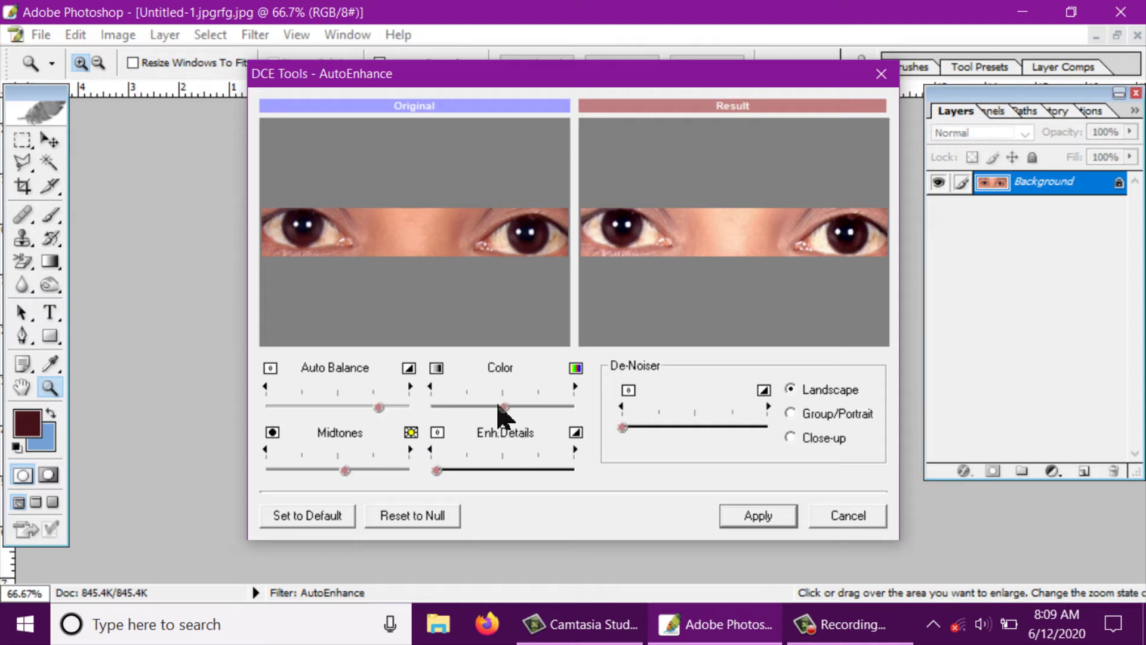
left_click_drag(505, 408, 545, 408)
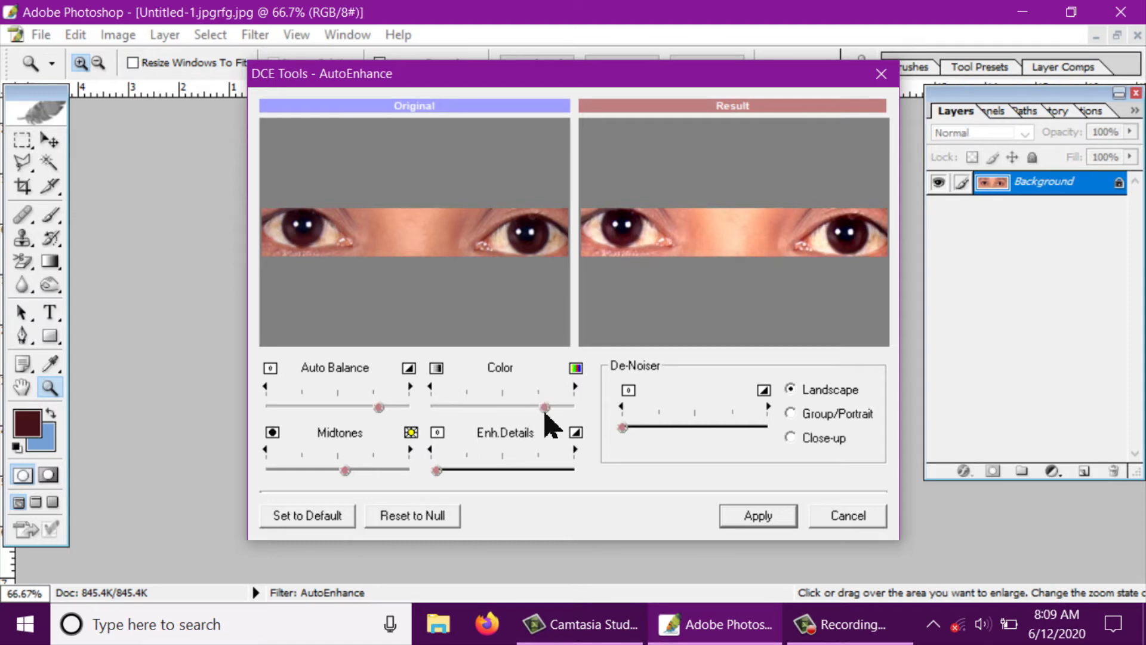
left_click_drag(543, 409, 498, 419)
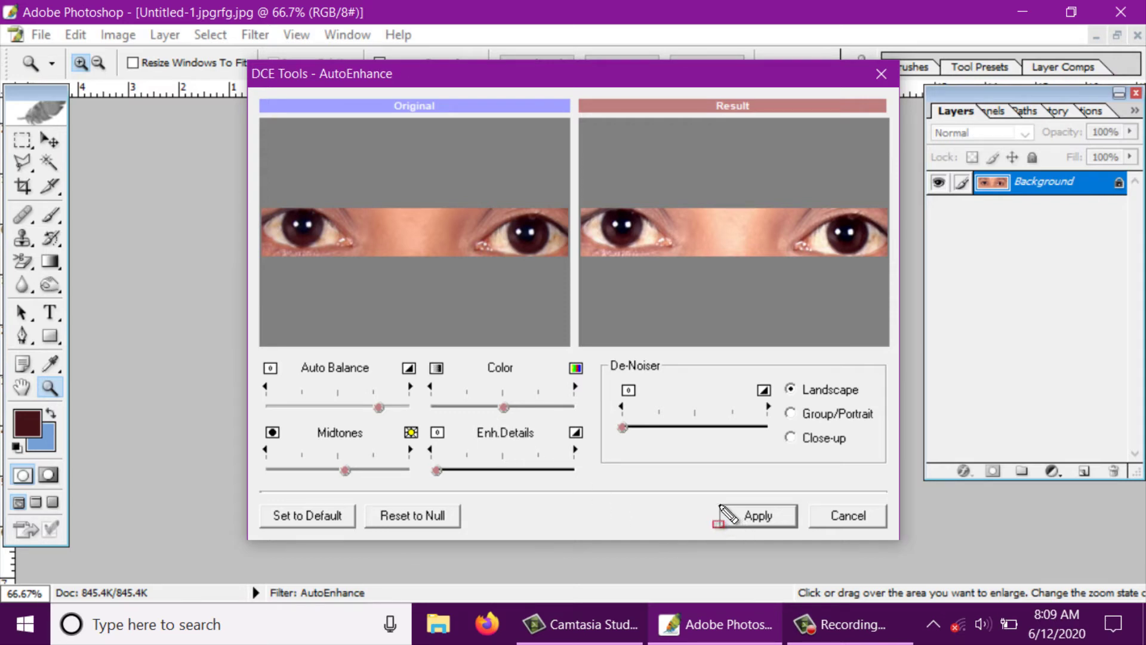
left_click_drag(717, 502, 799, 527)
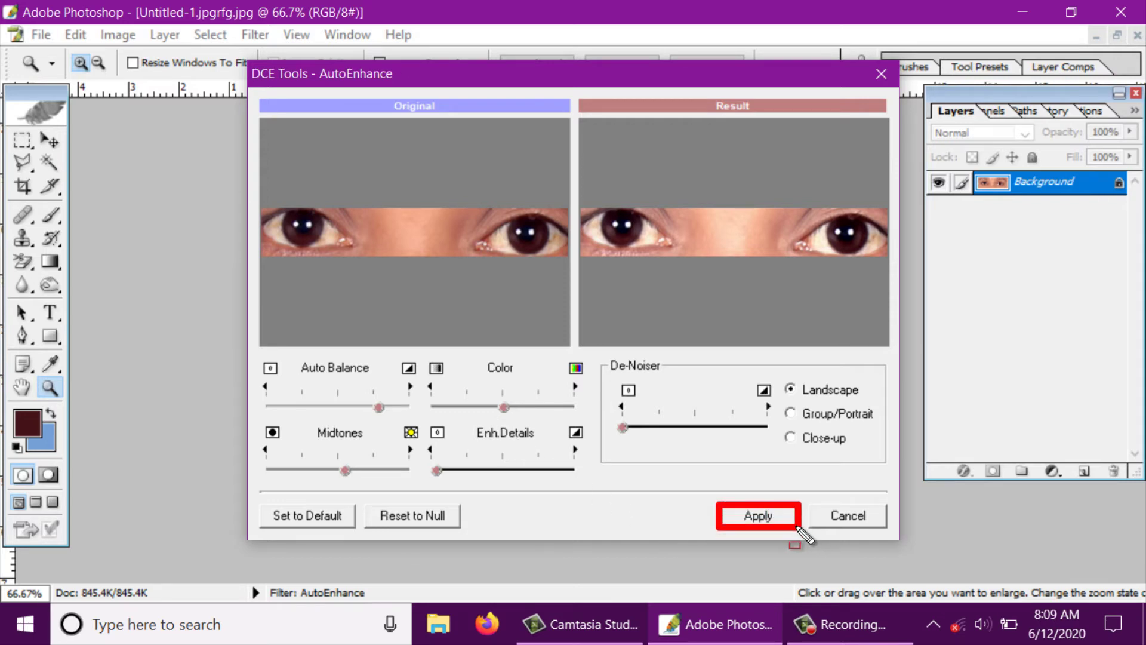
left_click(760, 518)
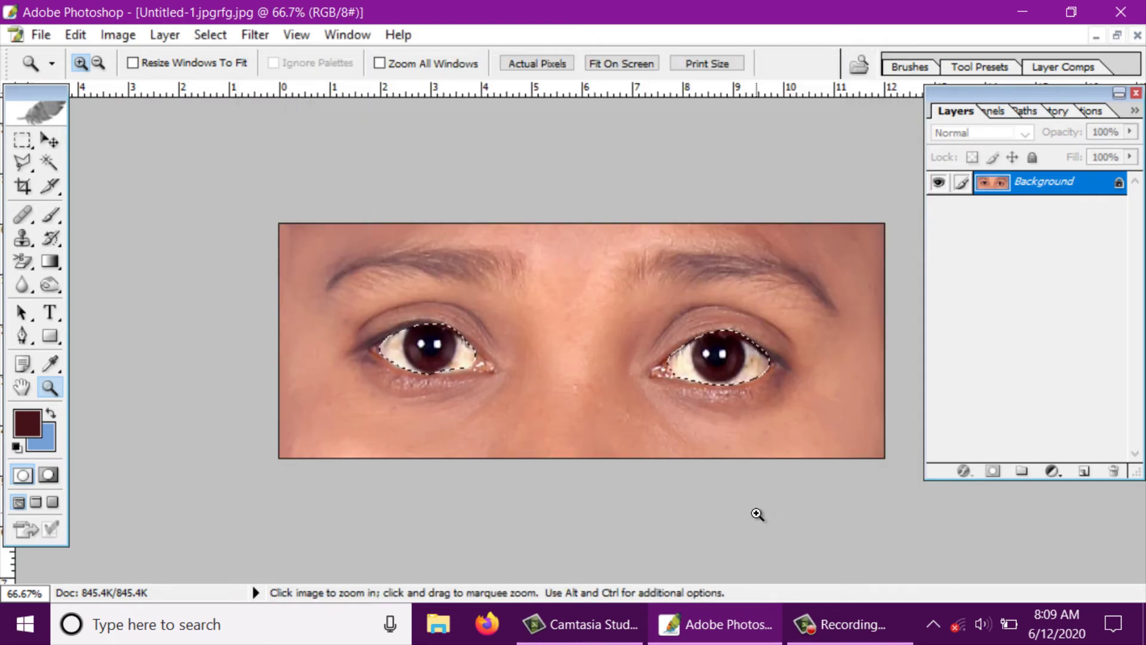
Step: Clear the eye selection and zoom out twice to review the brightened whites
key("ctrl")
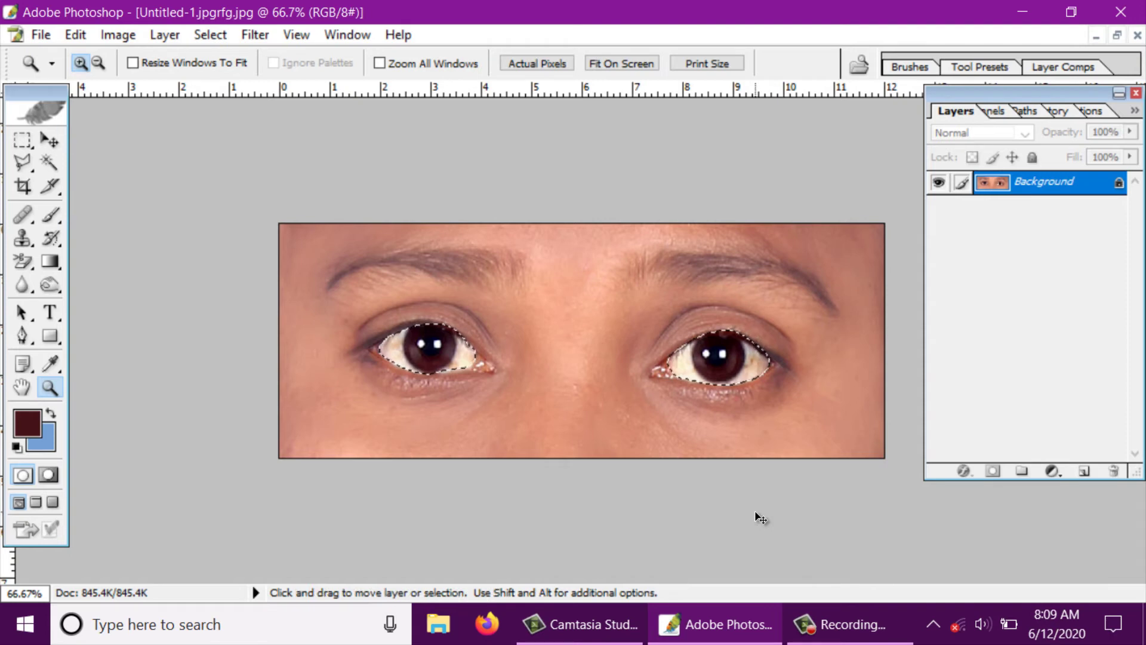
key("ctrl+d")
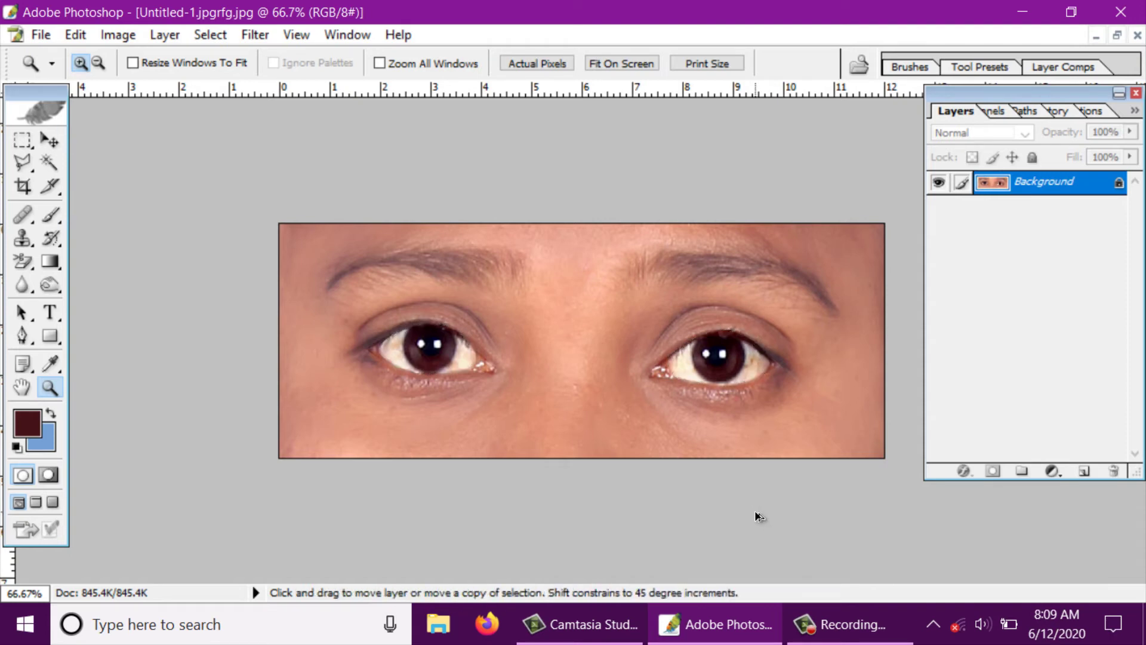
key("ctrl+shift+d")
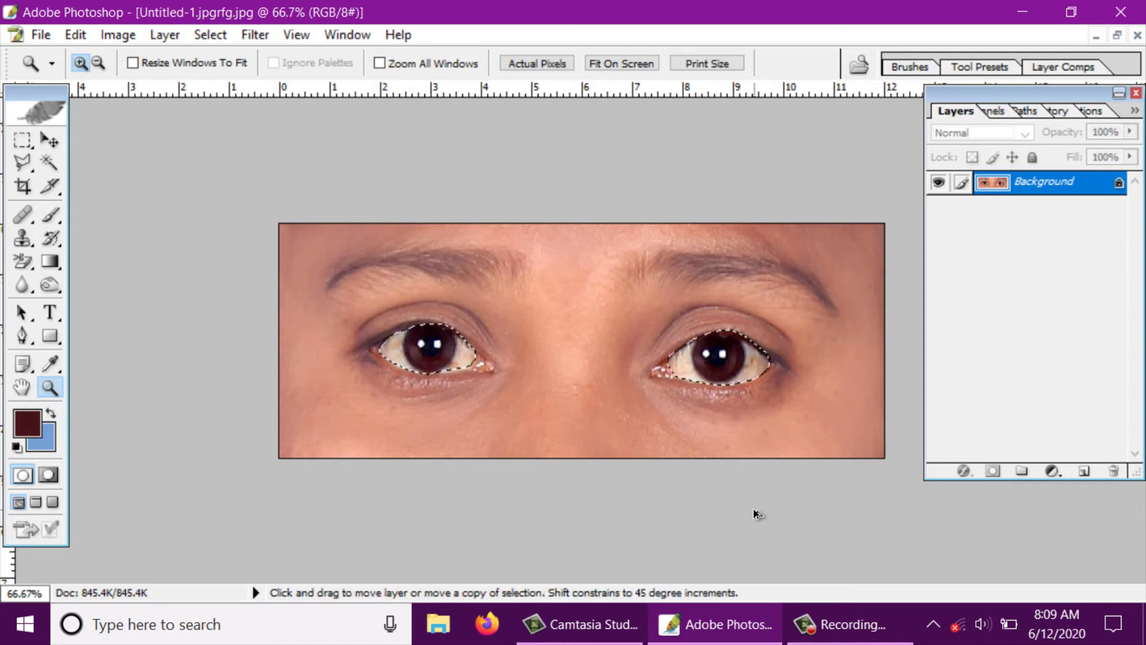
key("ctrl+d")
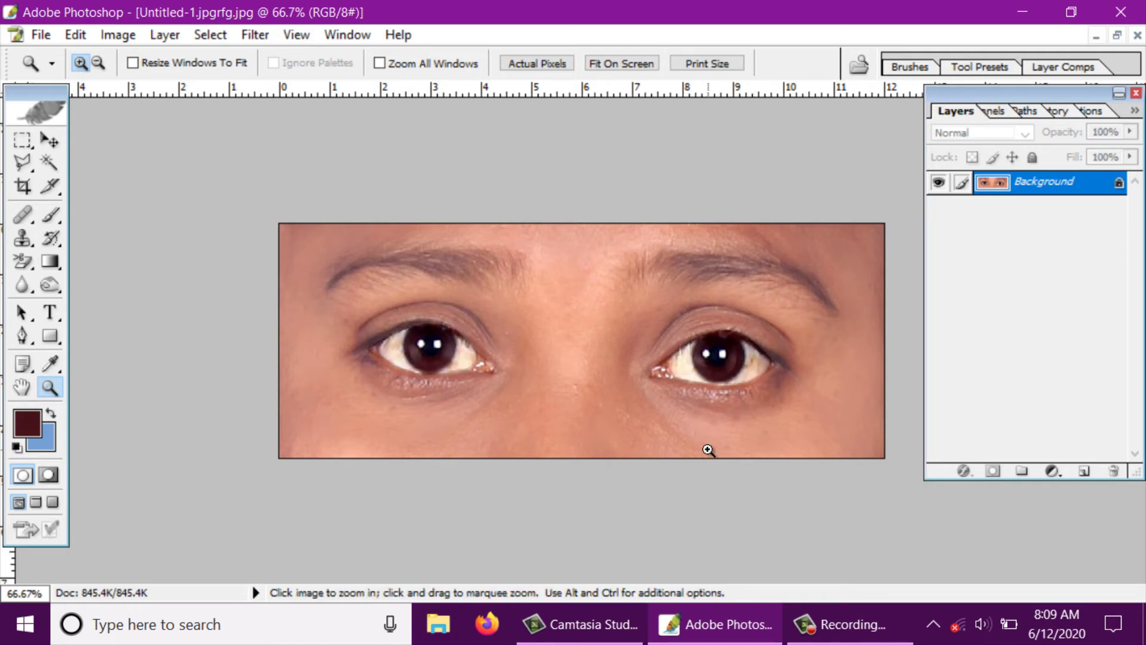
left_click(702, 434, "alt")
left_click(626, 375, "alt")
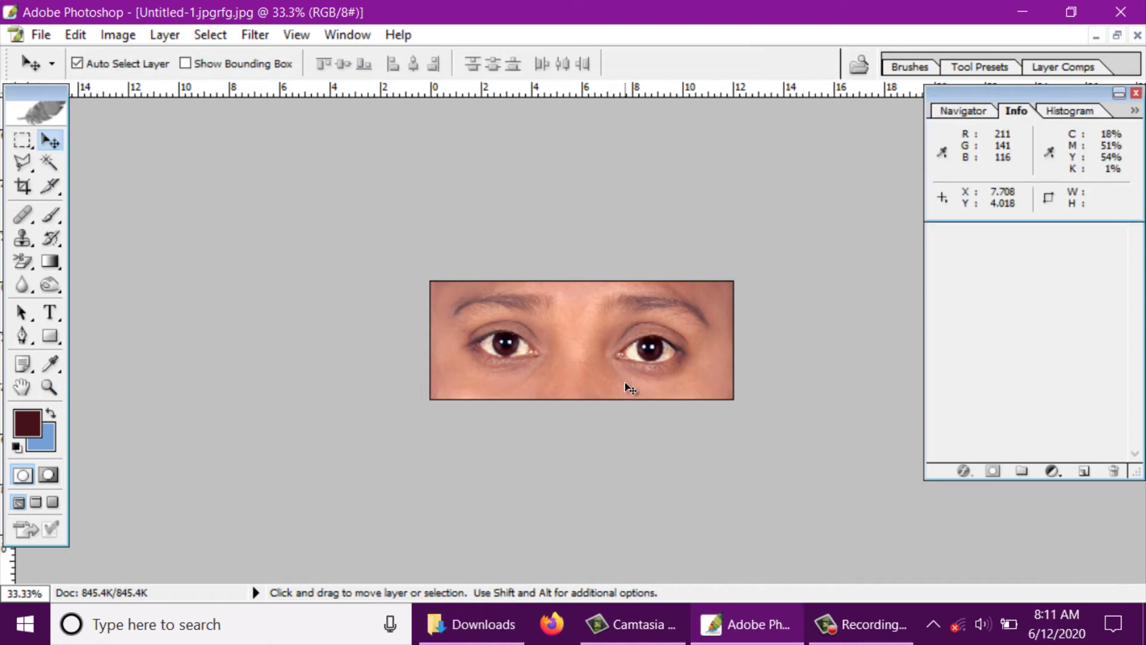
Step: Minimize Photoshop and browse from This PC to the Downloads folder
left_click(1023, 14)
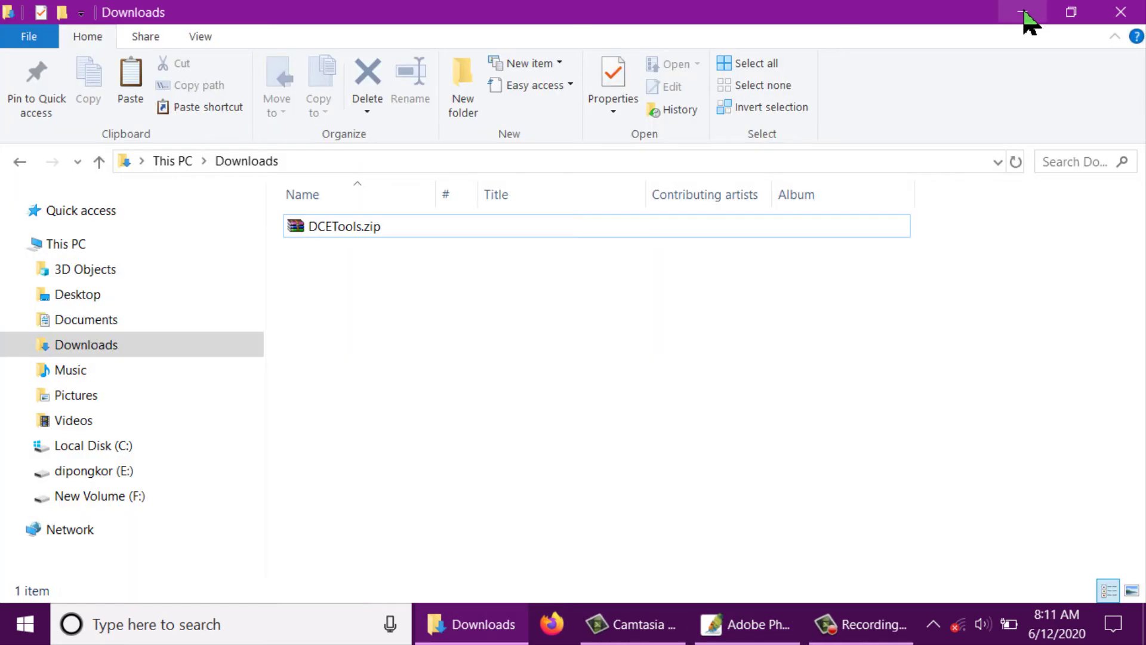
left_click(1027, 19)
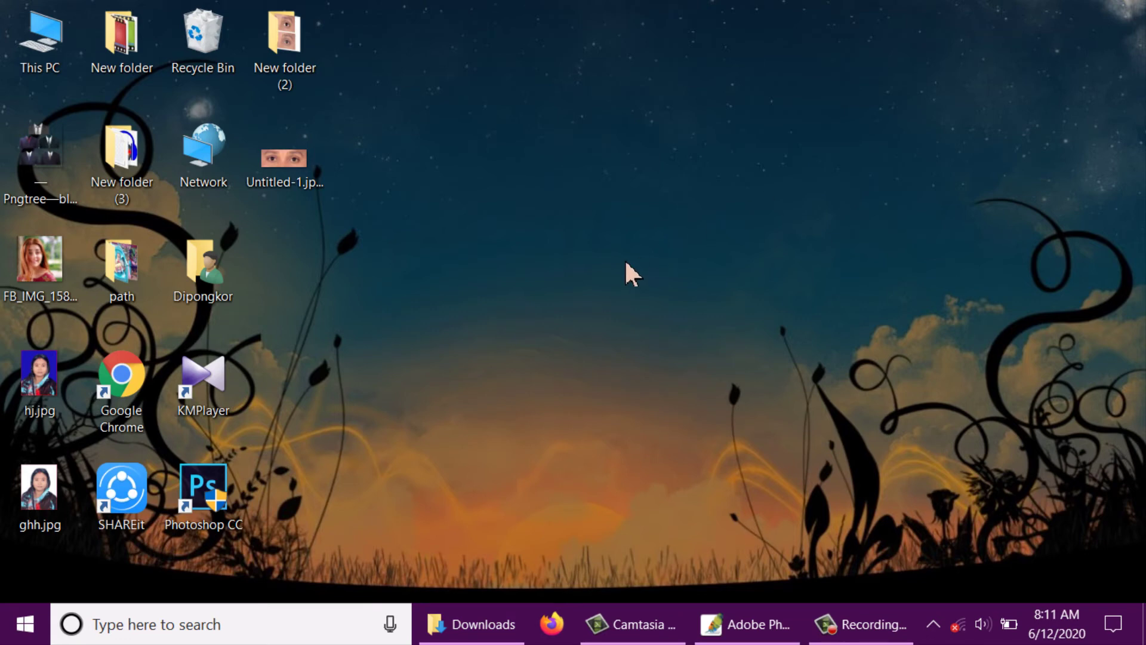
double_click(40, 37)
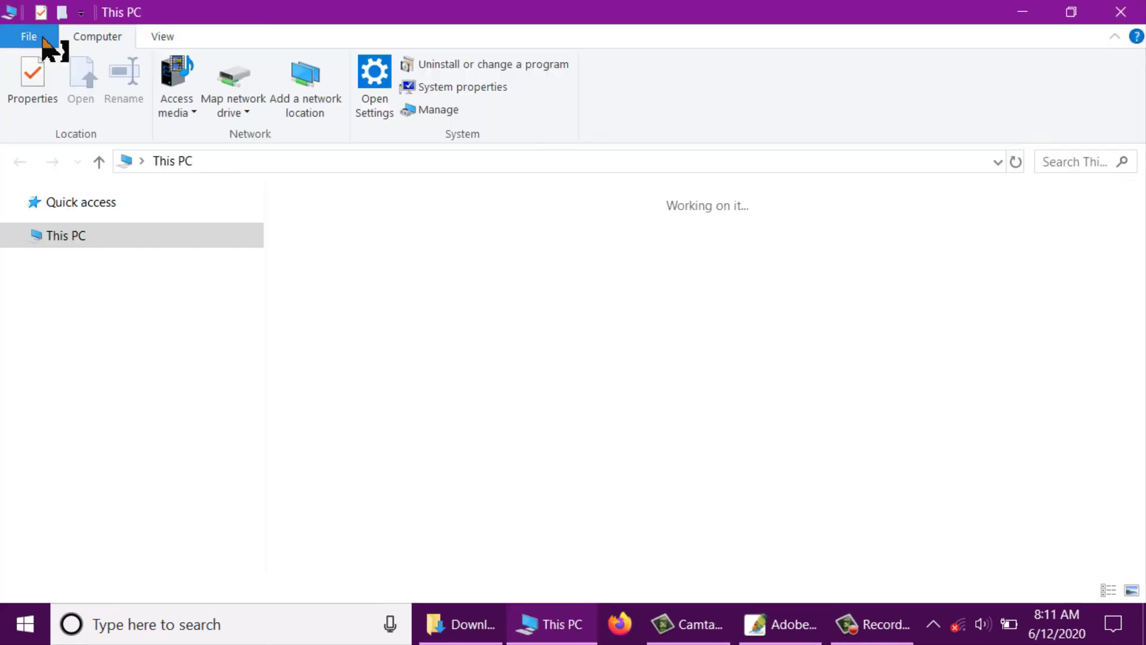
left_click(94, 348)
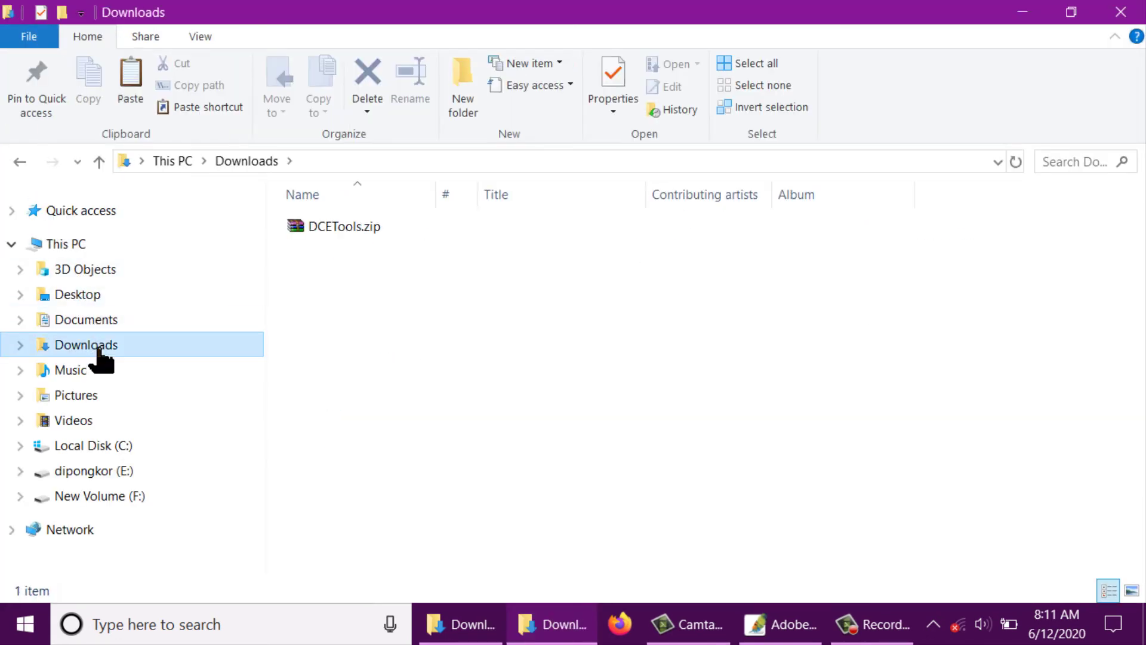
Step: Extract DCETools.zip into Downloads with WinRAR
left_click(367, 234)
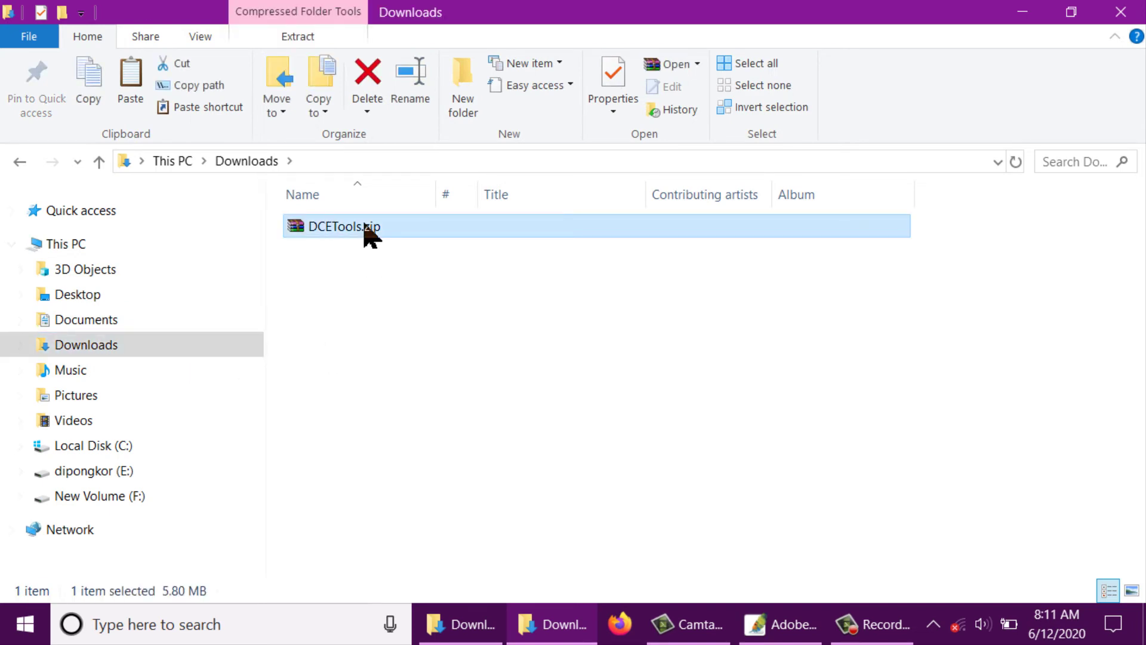
left_click_drag(253, 209, 420, 245)
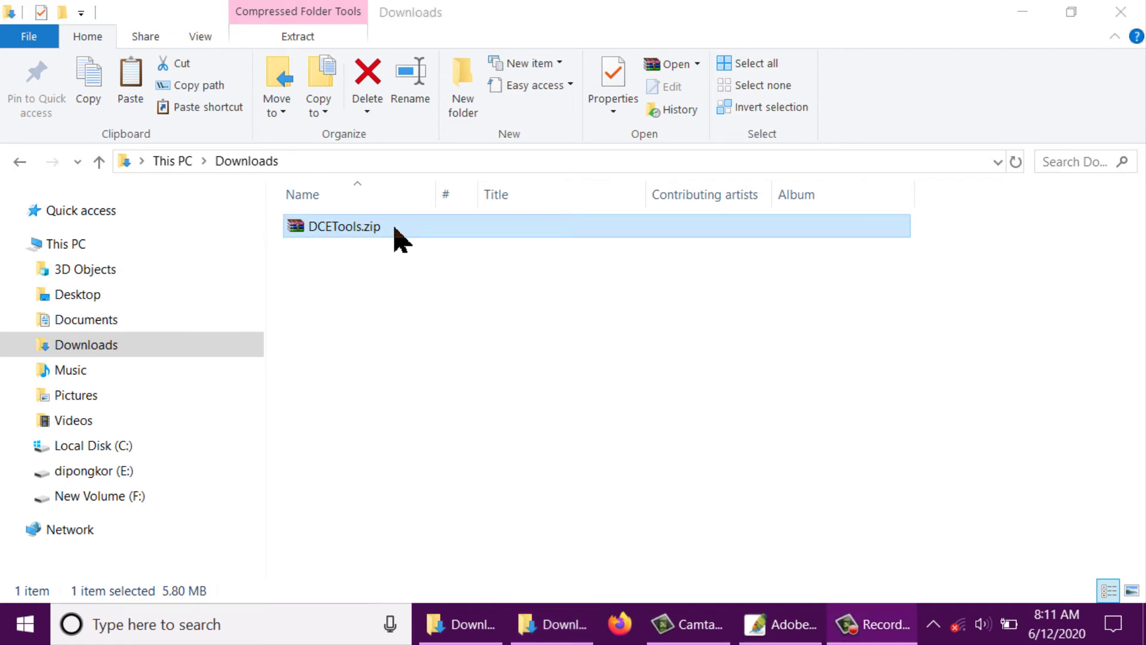
right_click(395, 229)
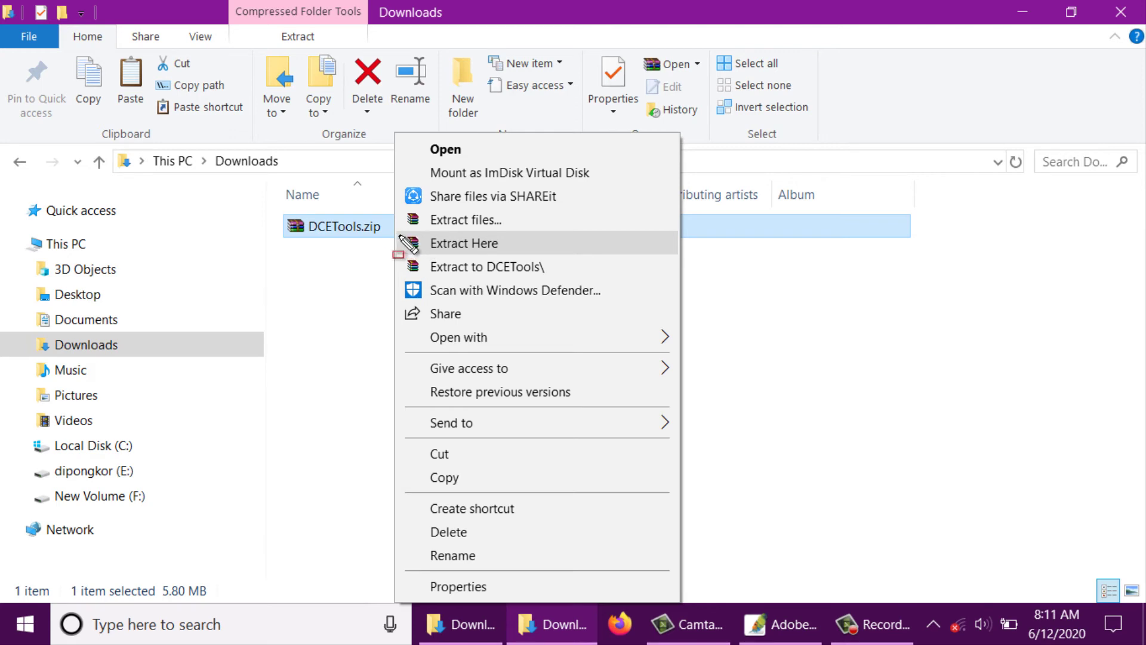
left_click_drag(394, 227, 527, 260)
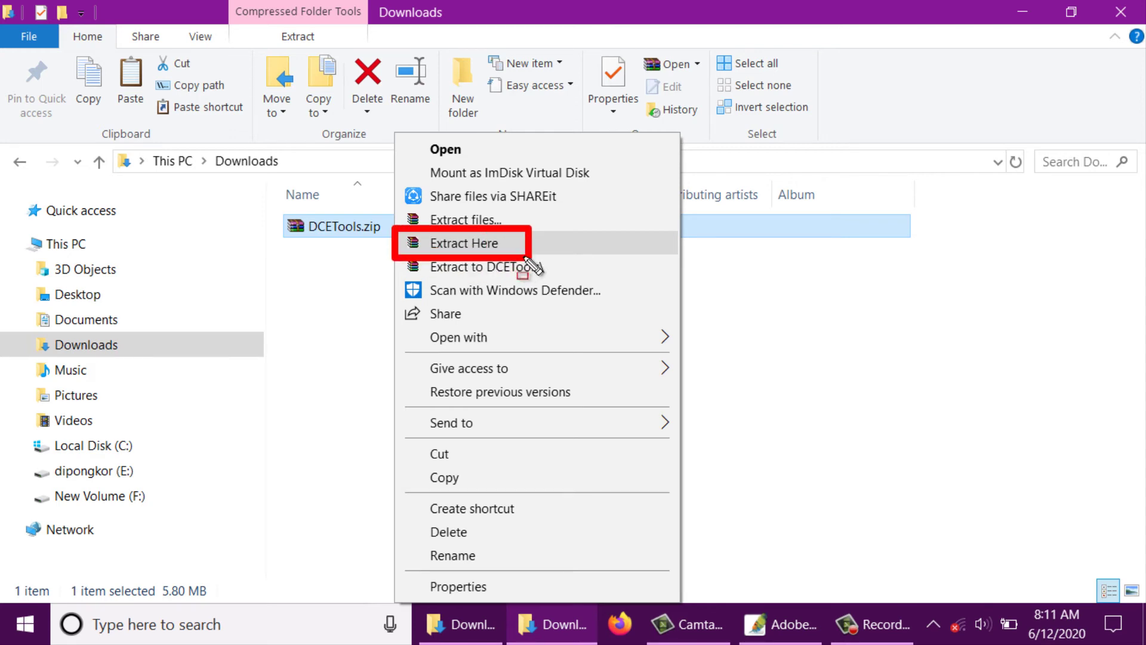
left_click(436, 246)
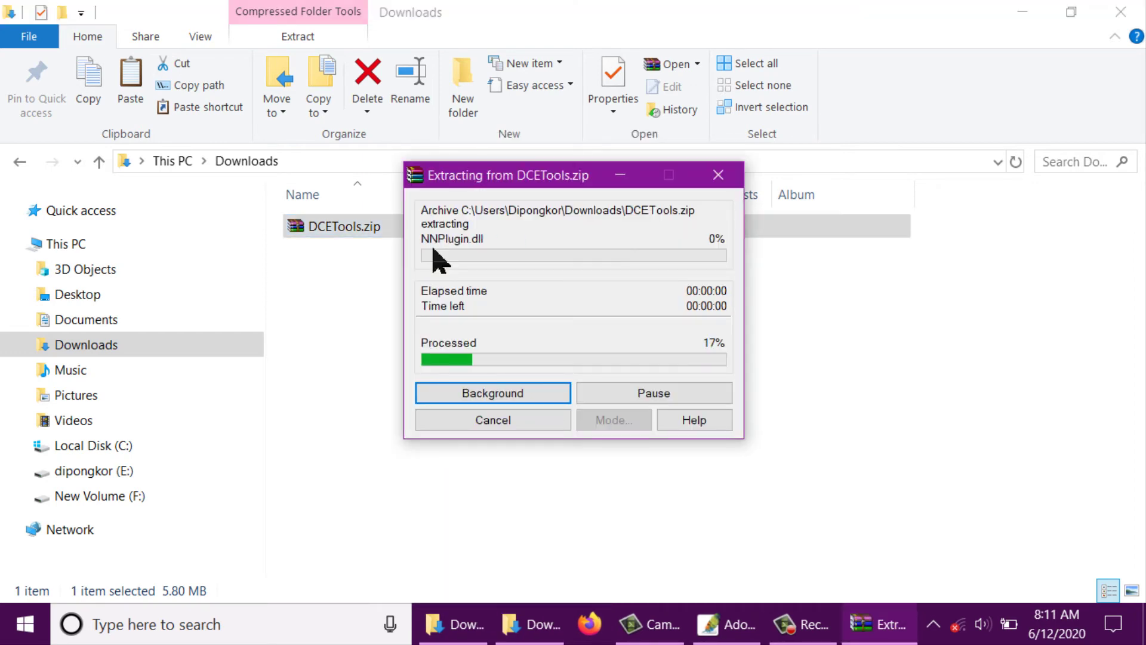
Step: Open the DCETools folder and copy the BEST folder and seven .8bf files
left_click(333, 280)
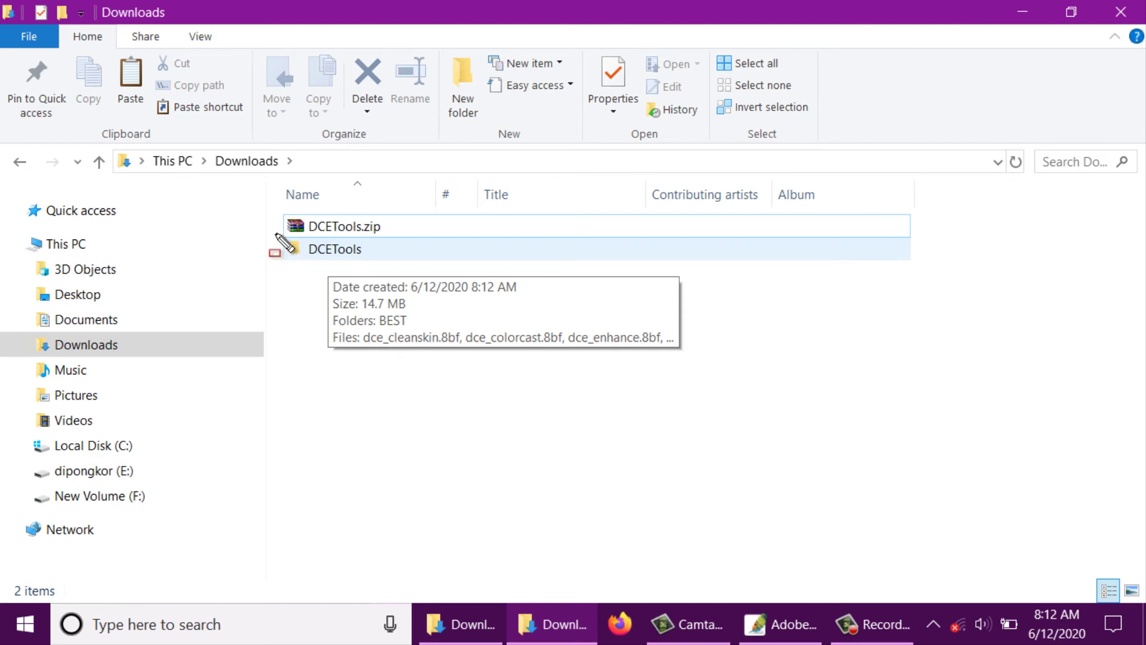
mouse_move(273, 232)
left_mouse_down()
mouse_move(309, 264)
mouse_move(375, 269)
left_mouse_up()
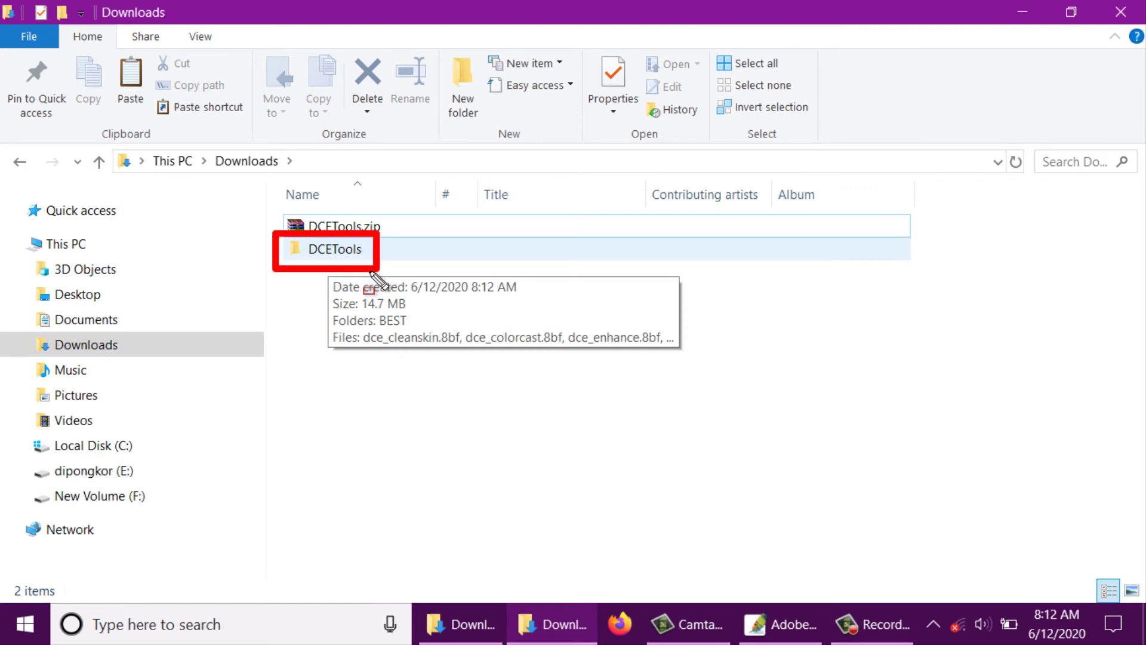
double_click(334, 253)
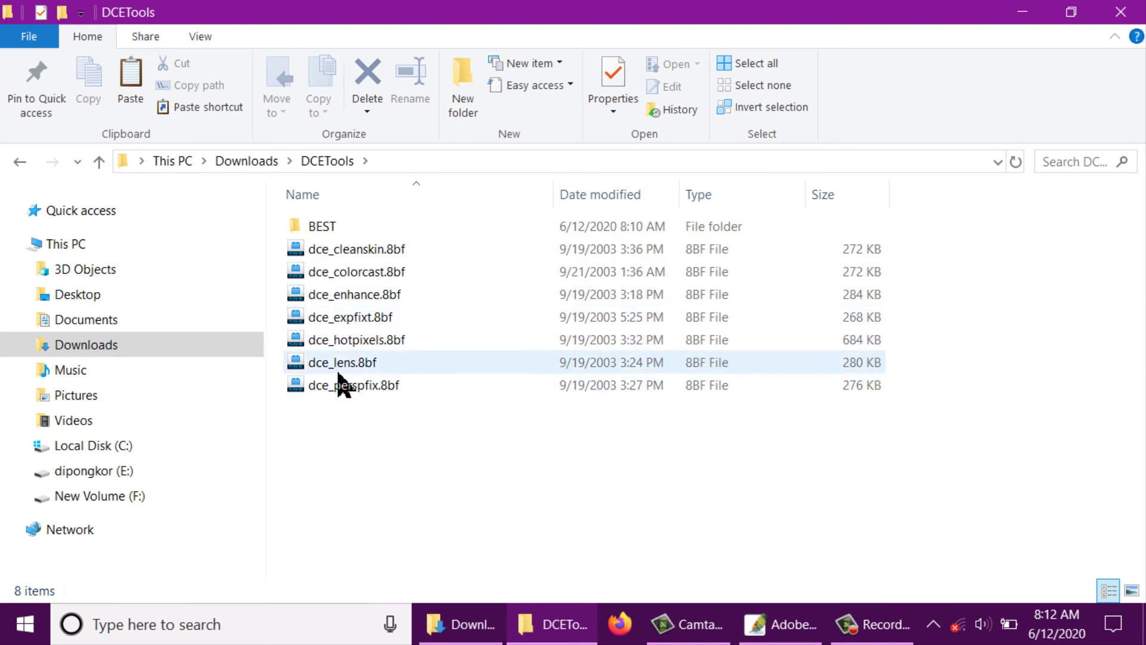
mouse_move(342, 363)
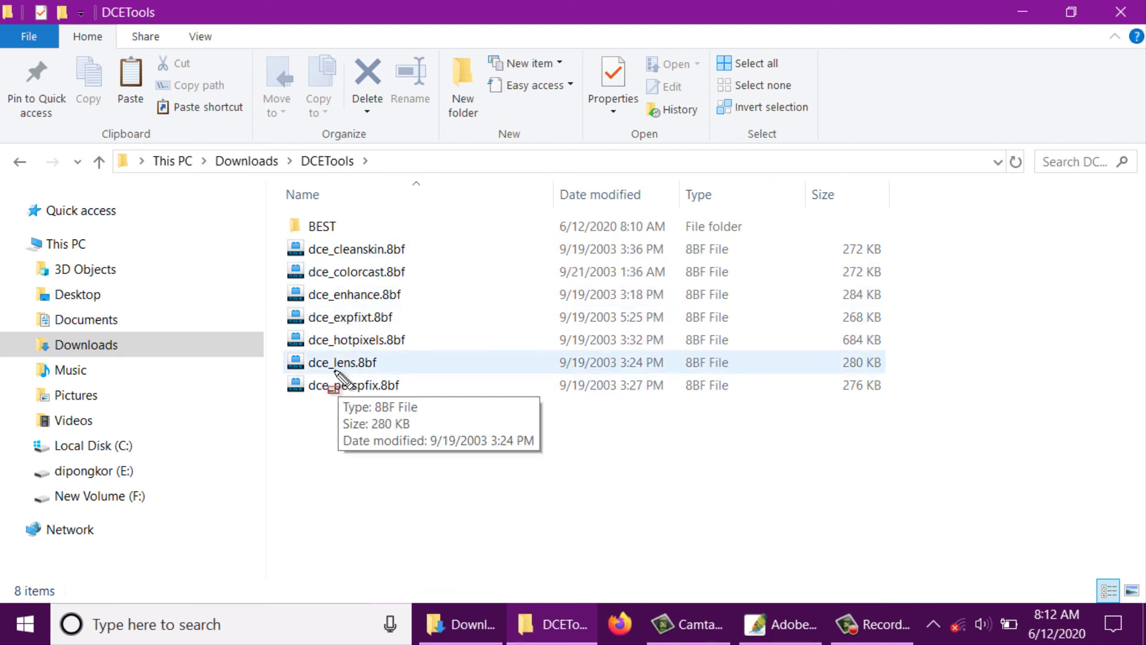
mouse_move(274, 215)
left_mouse_down()
mouse_move(349, 364)
mouse_move(384, 401)
left_mouse_up()
right_click(346, 358)
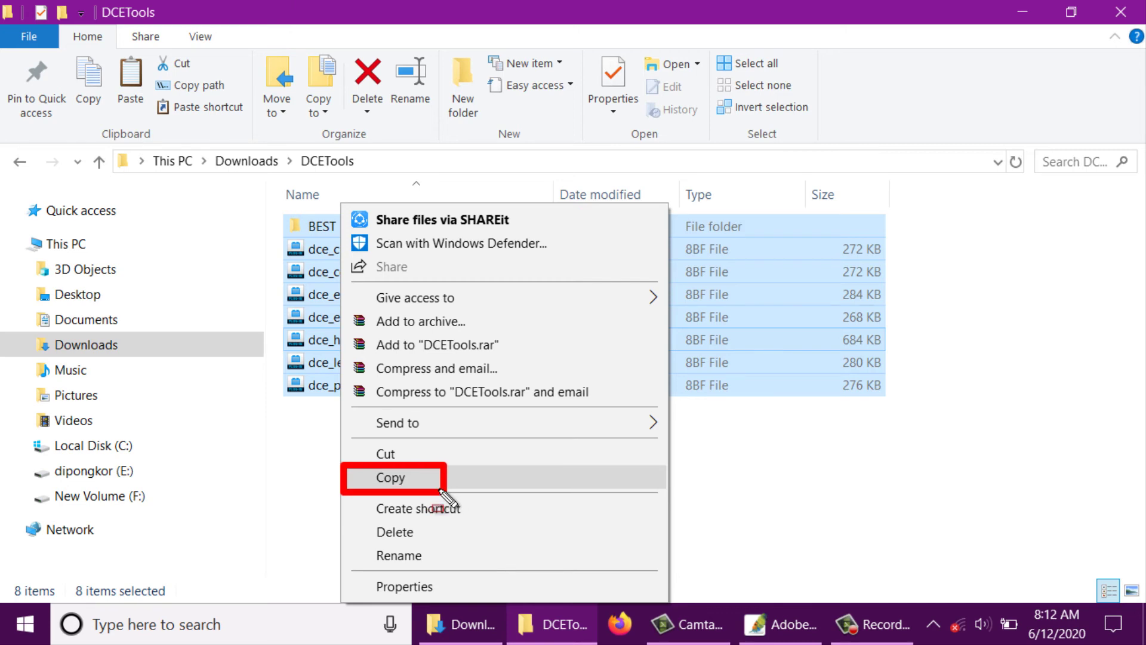
left_click(420, 479)
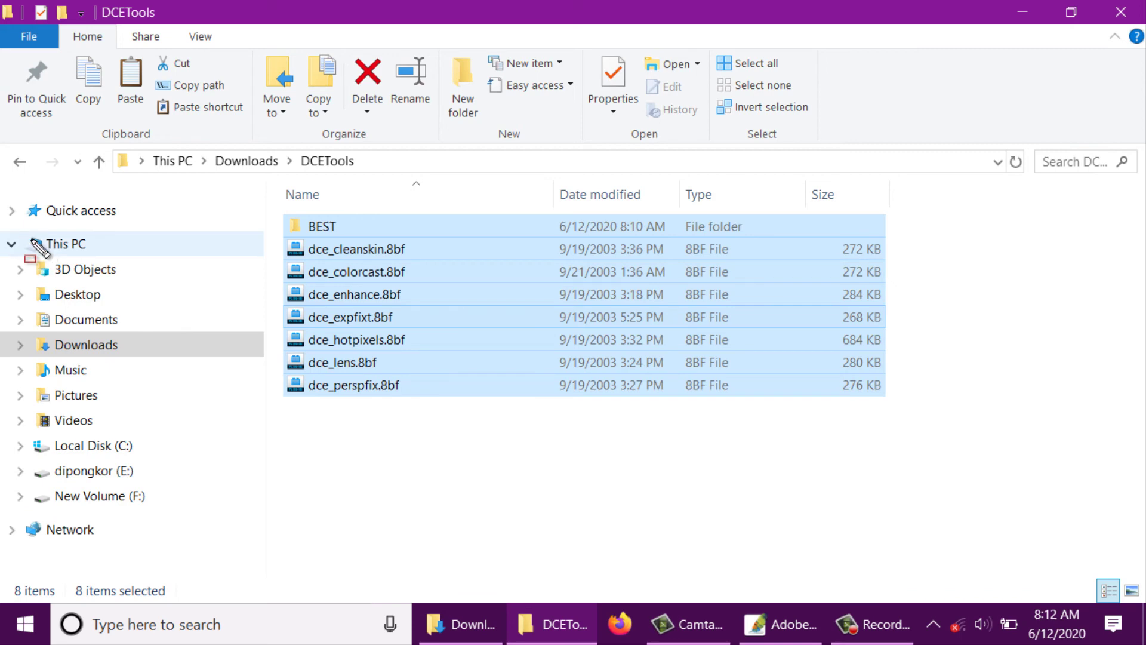
Step: Browse from This PC to Program Files (x86) on Local Disk (C:)
left_click(86, 248)
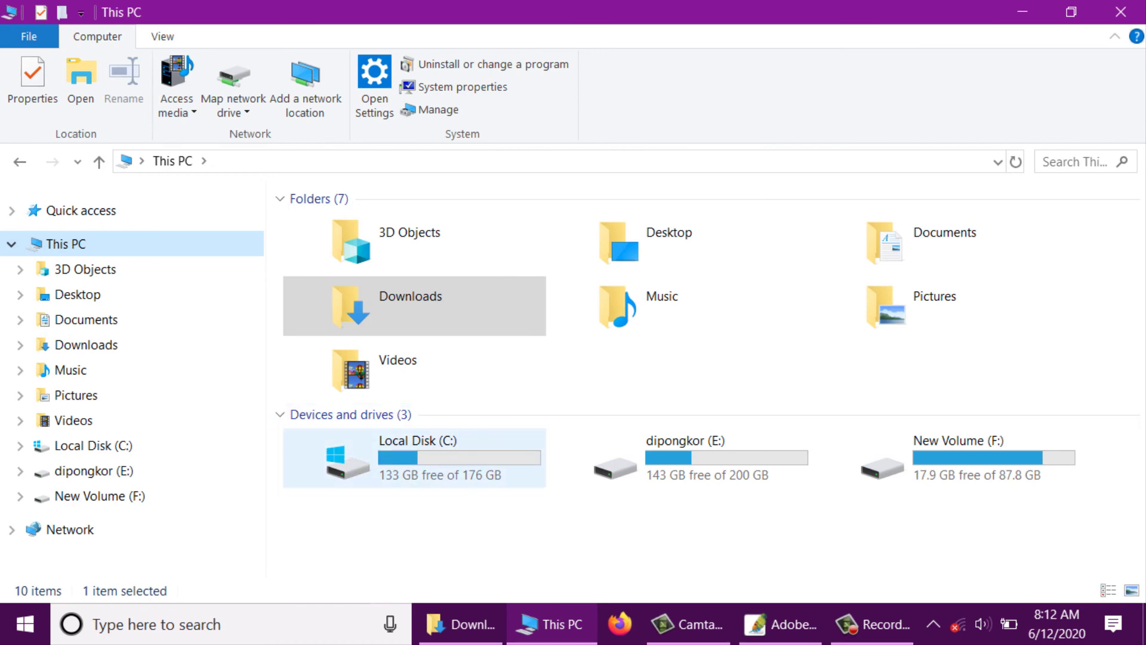
left_click_drag(297, 428, 561, 502)
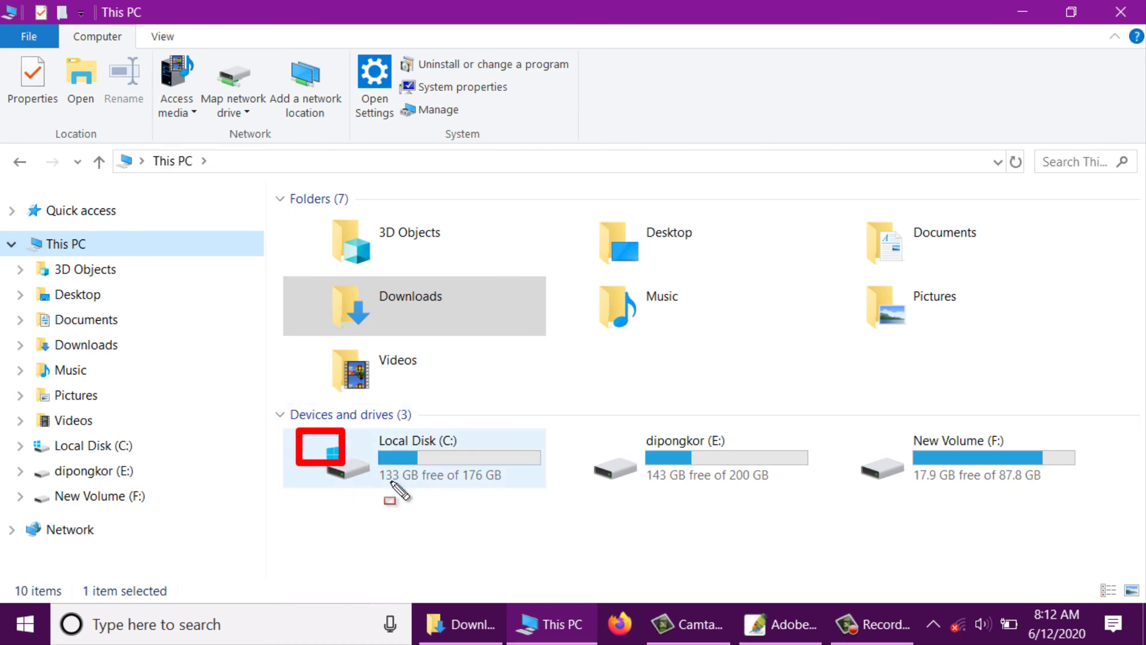
double_click(449, 474)
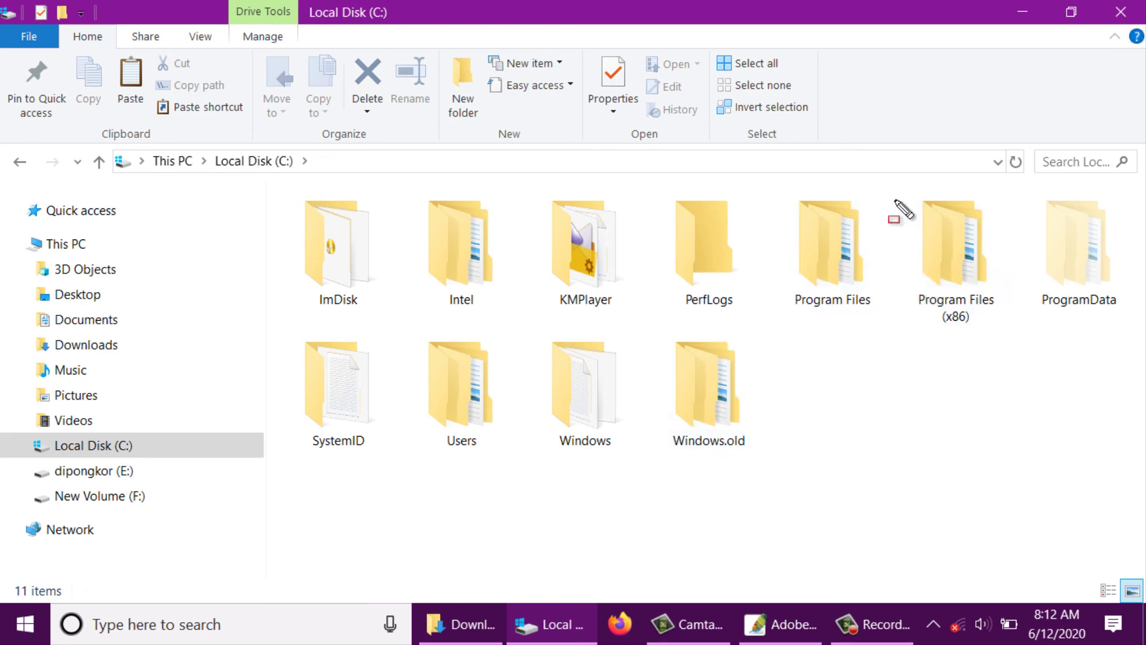
left_click_drag(889, 177, 1009, 354)
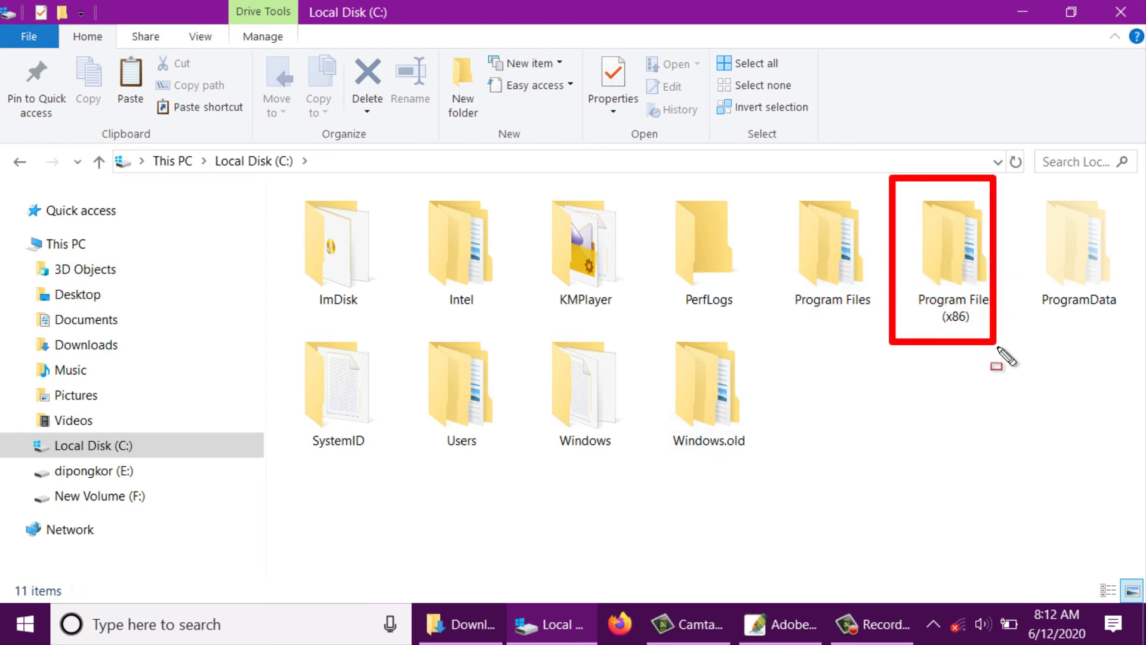
double_click(953, 274)
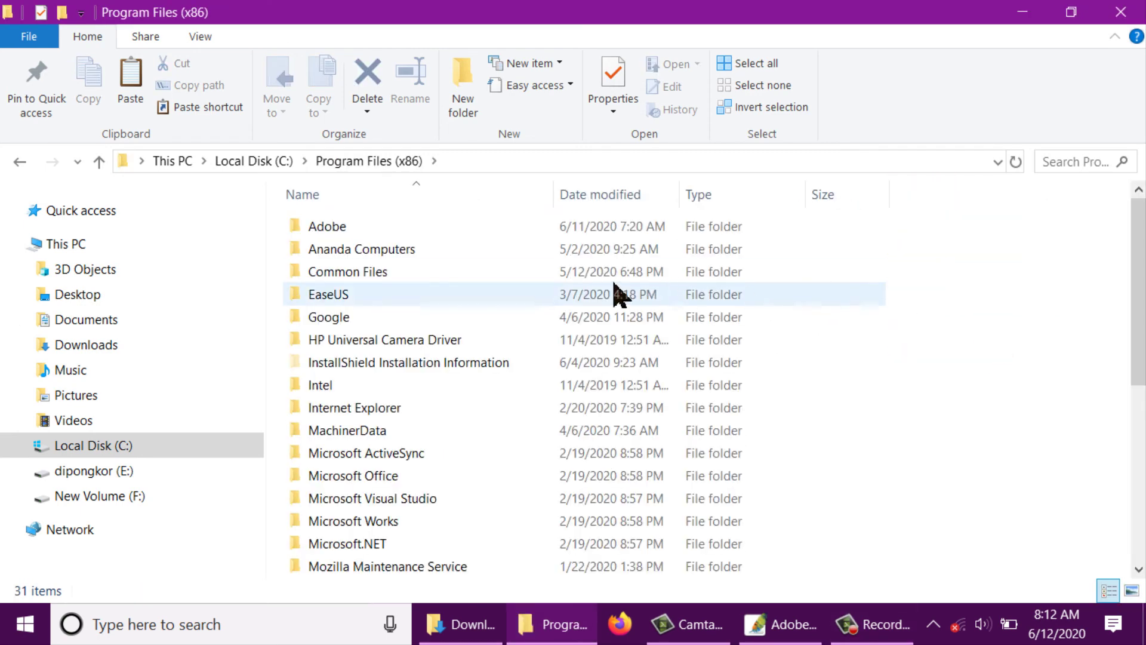
Step: Open Adobe > Photoshop CS > Plug-Ins
left_click_drag(268, 213, 358, 259)
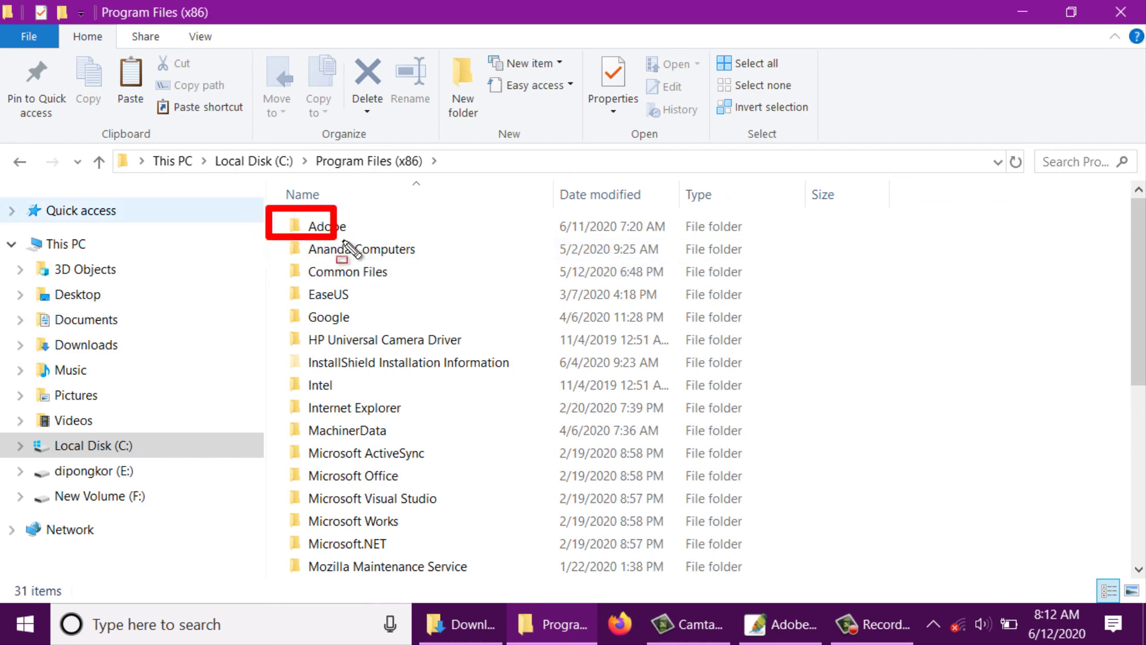
left_click(340, 239)
double_click(340, 236)
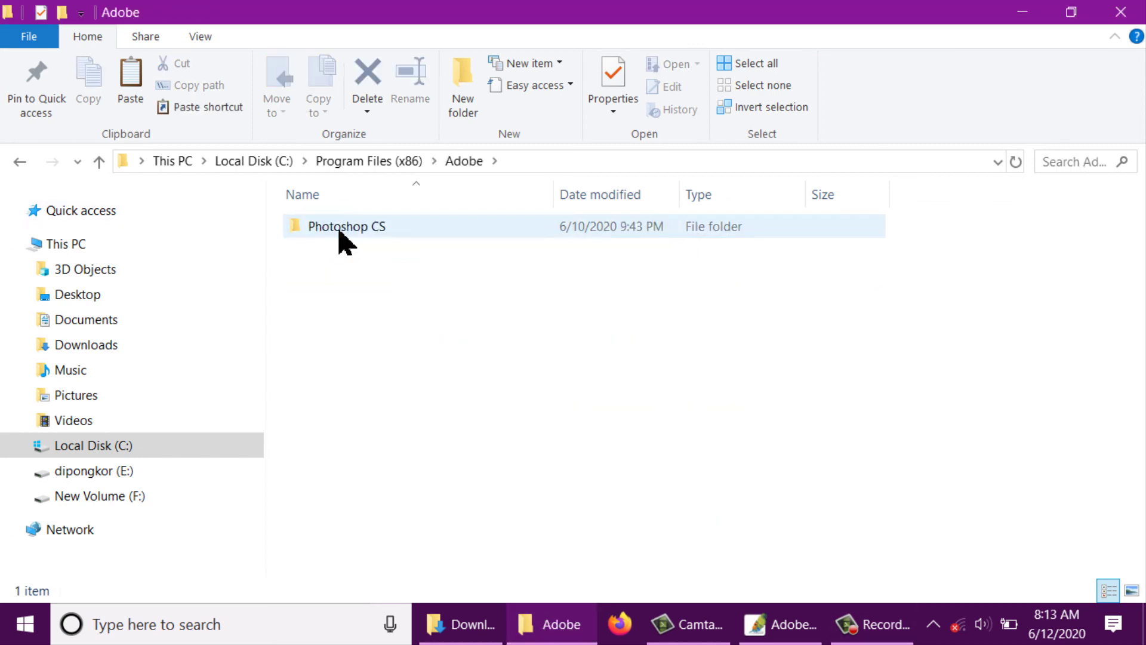
left_click_drag(276, 212, 412, 256)
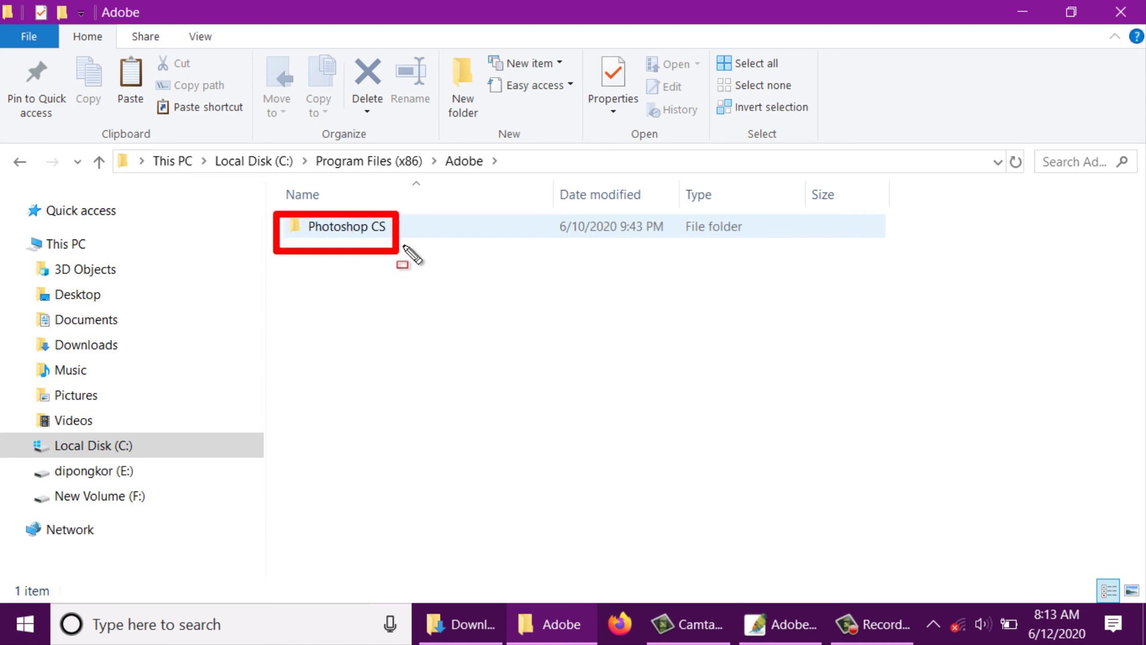
left_click(376, 238)
double_click(376, 238)
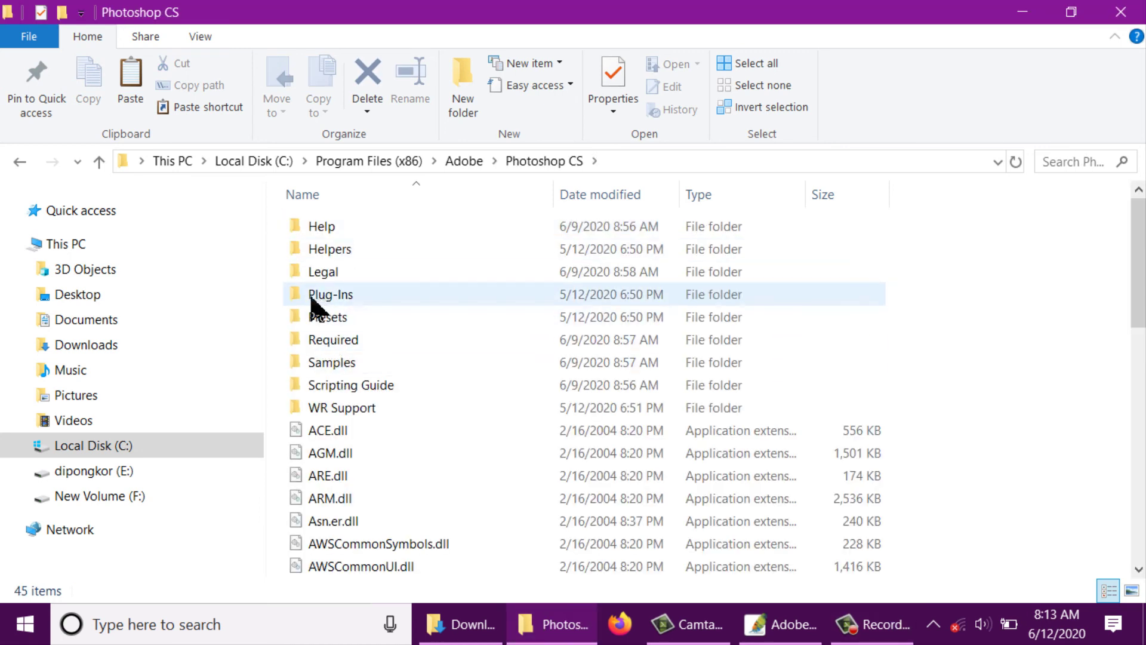
mouse_move(322, 295)
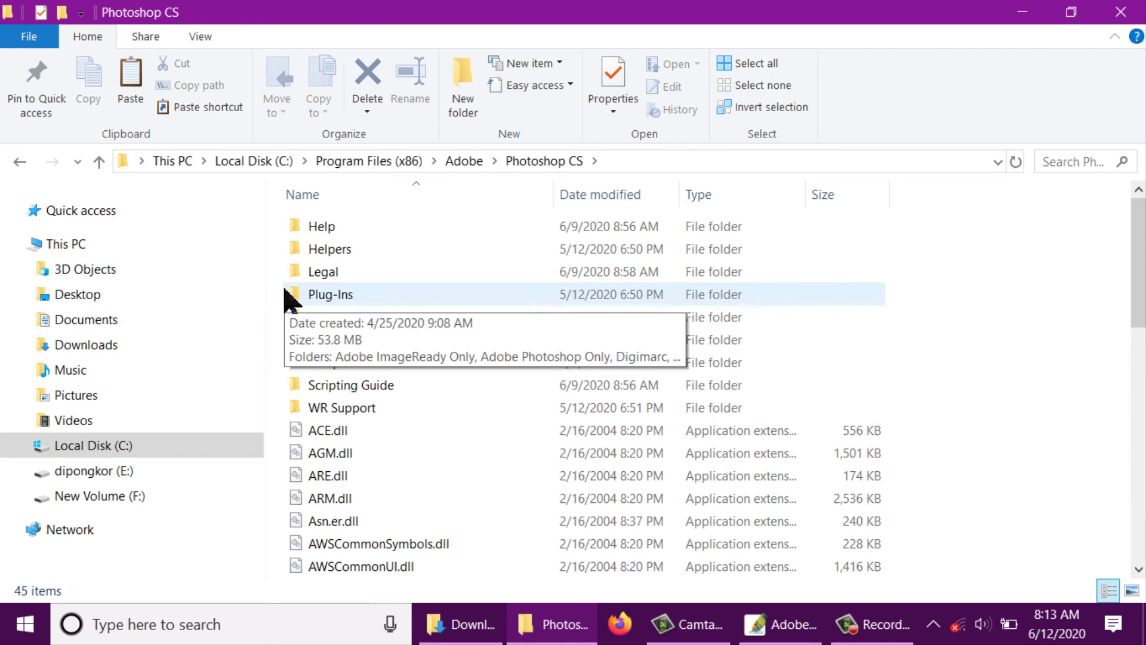
left_click_drag(274, 283, 370, 312)
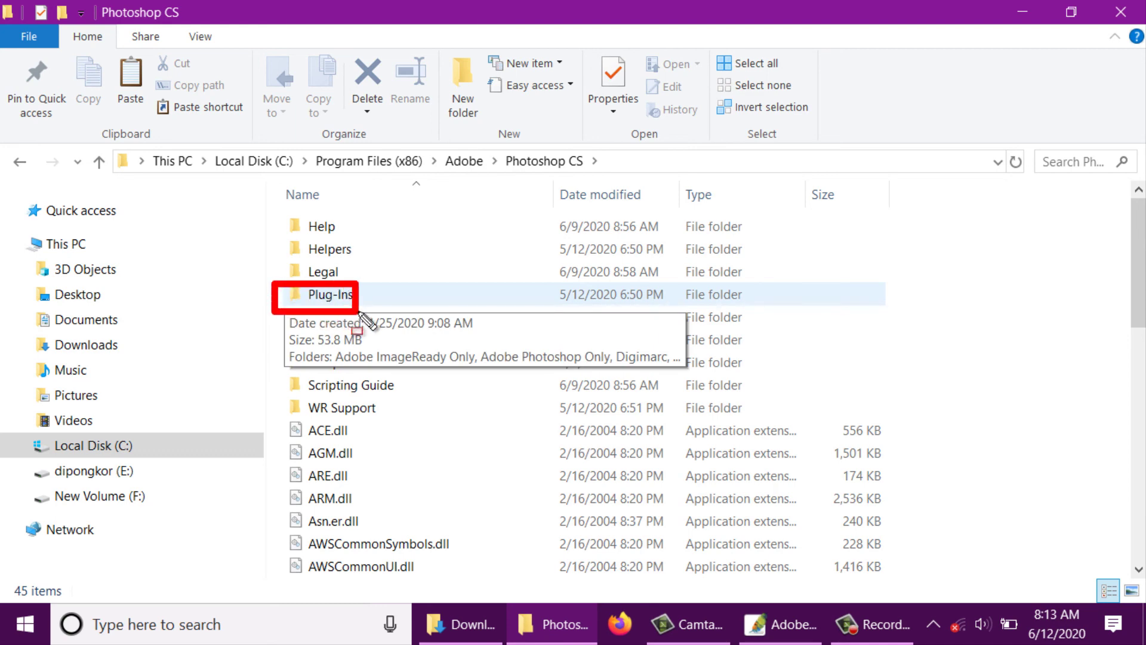
double_click(342, 302)
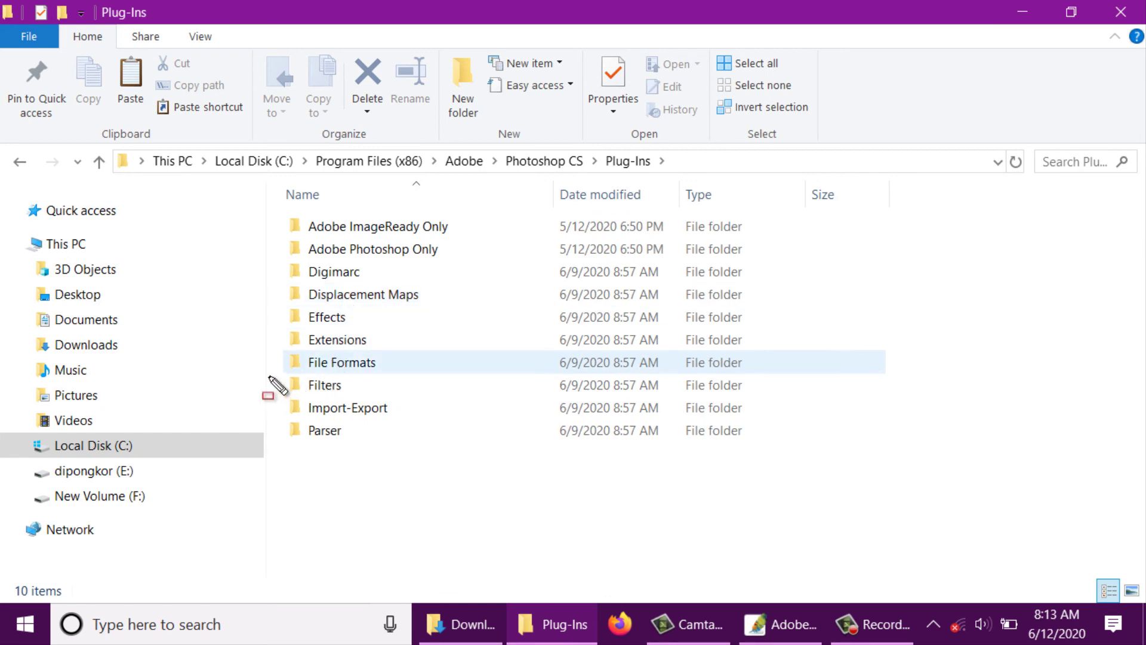
left_click_drag(269, 377, 361, 398)
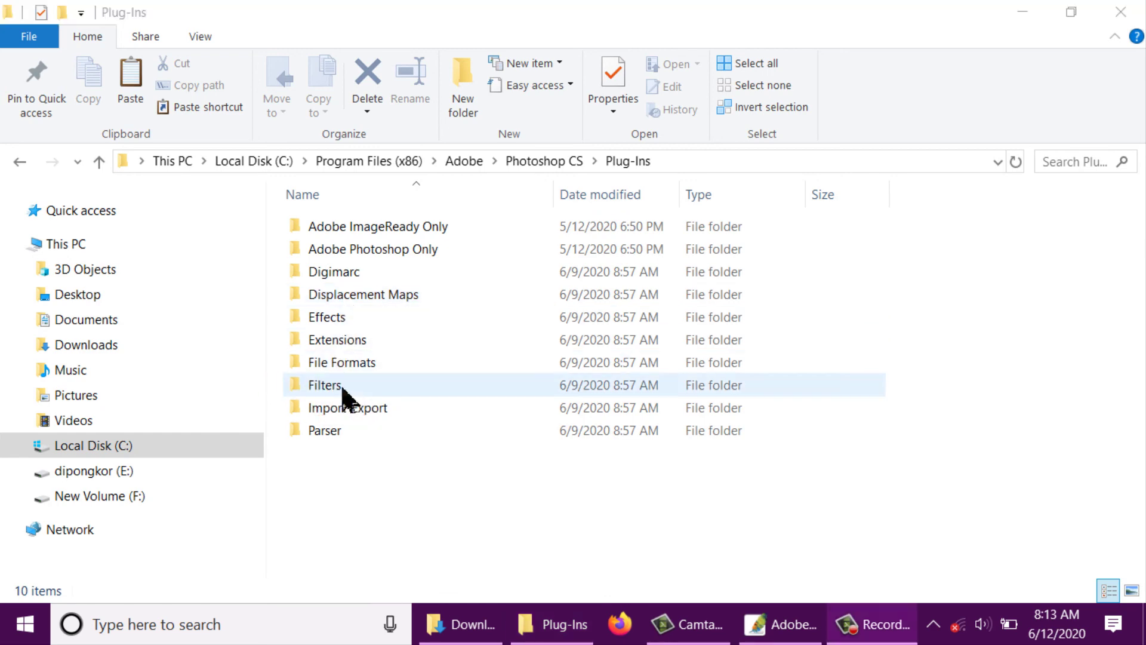
Step: Paste the DCETools files into Photoshop CS's Filters folder, replacing same-named files, then close Explorer
double_click(345, 394)
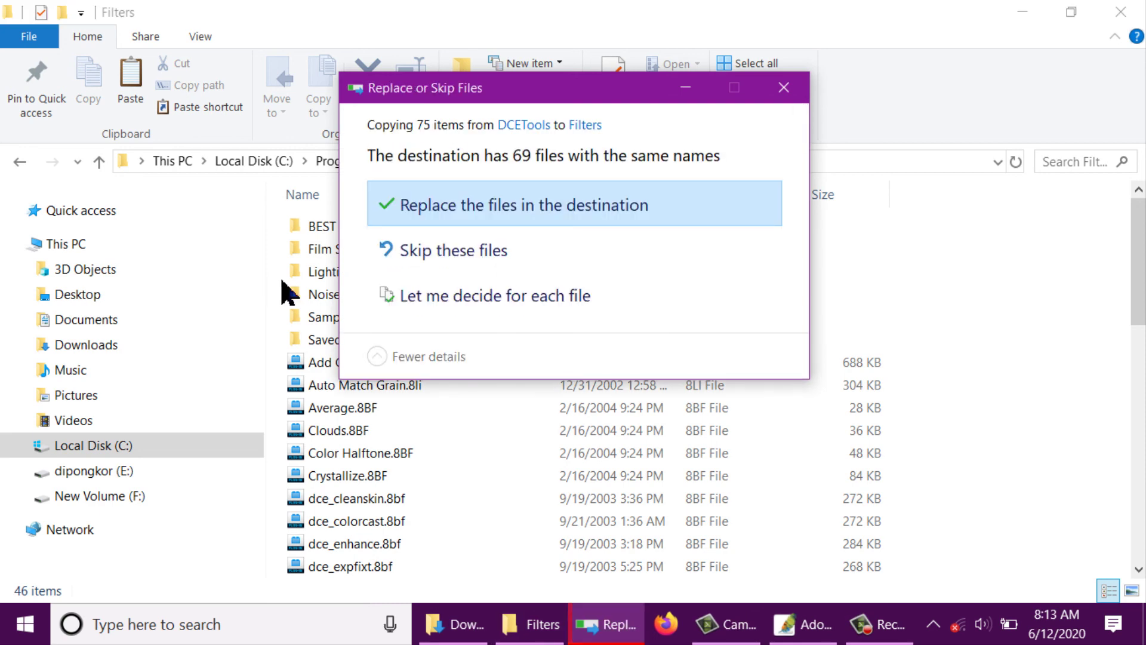
left_click(413, 257)
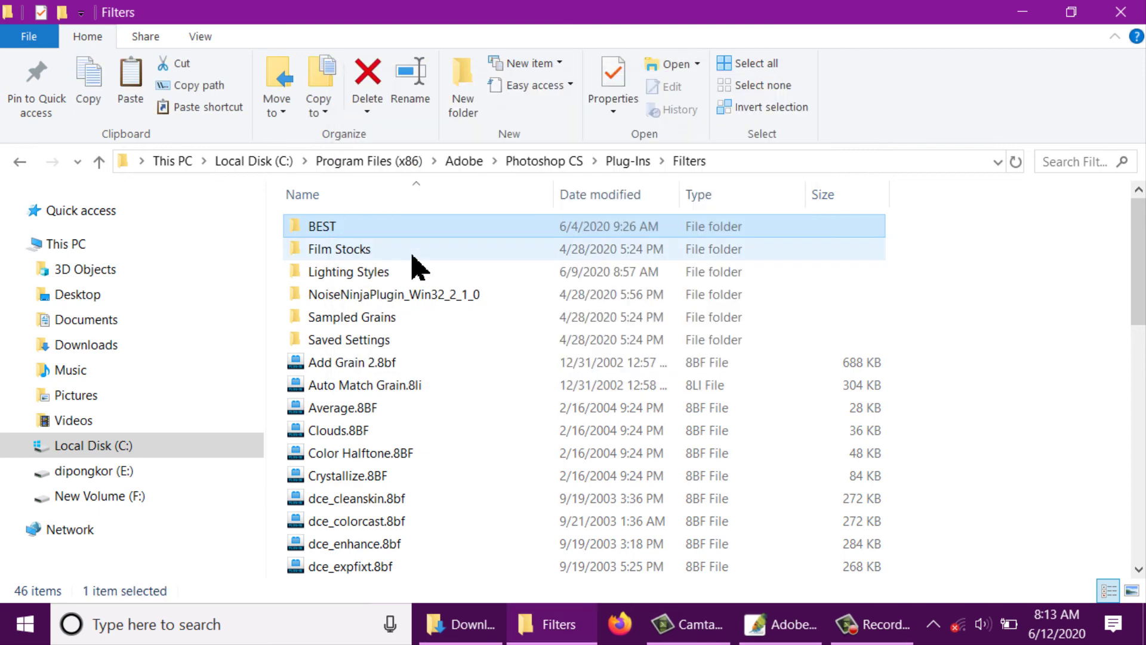
left_click(1114, 14)
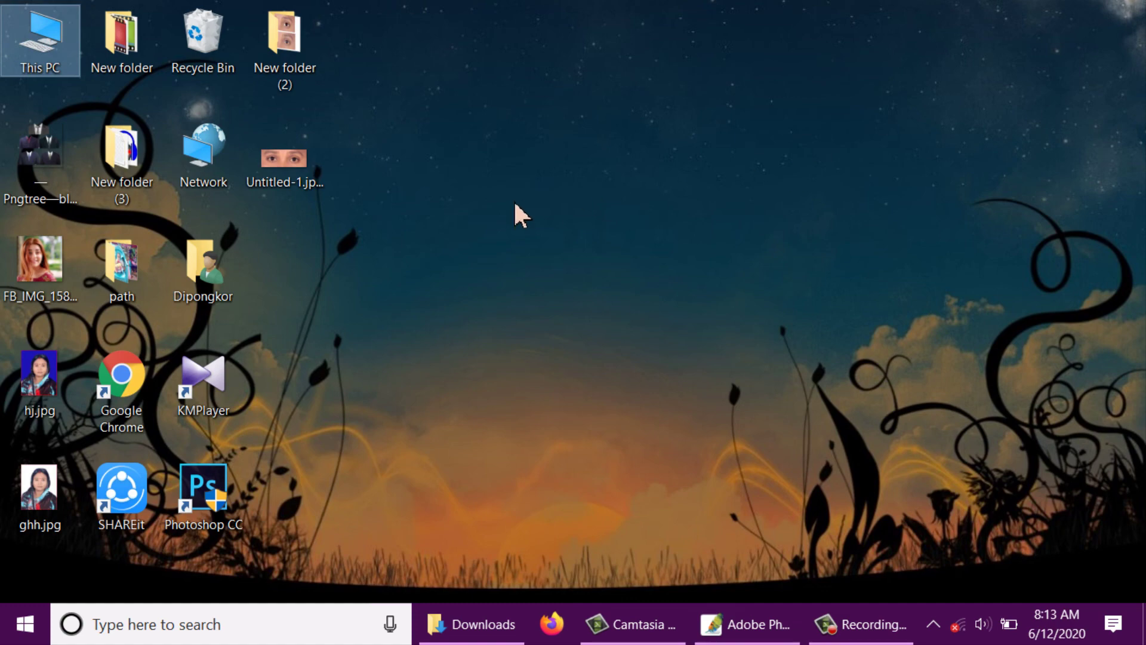